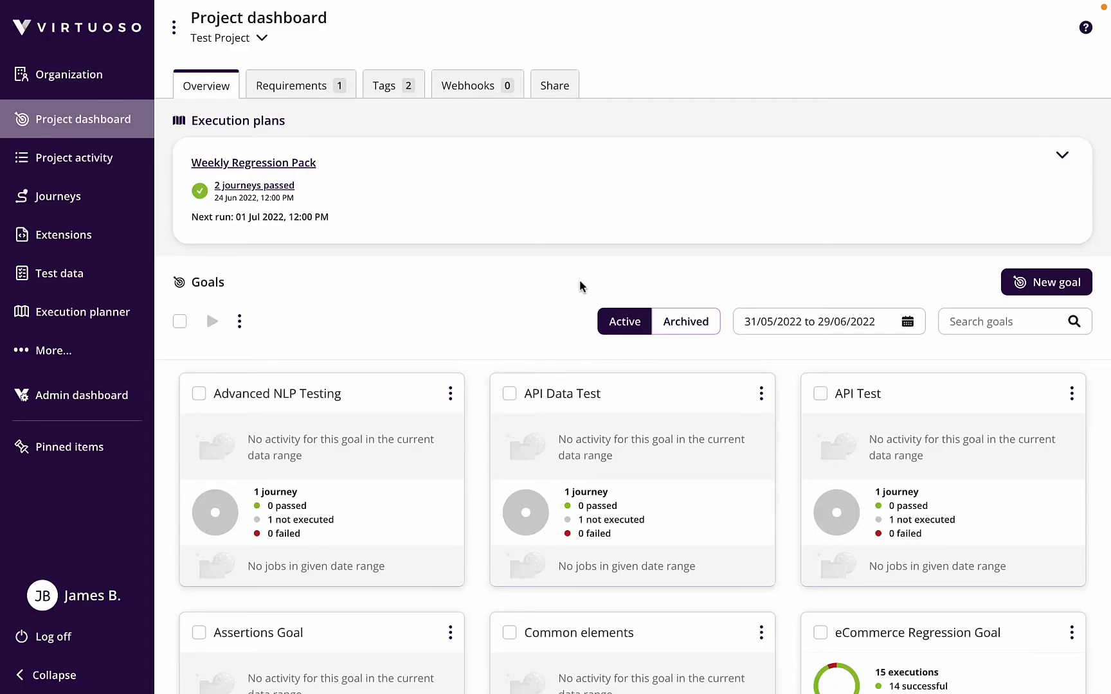
Scroll down the Test Project dashboard to its list of active goals
scroll(580, 284, down, 5)
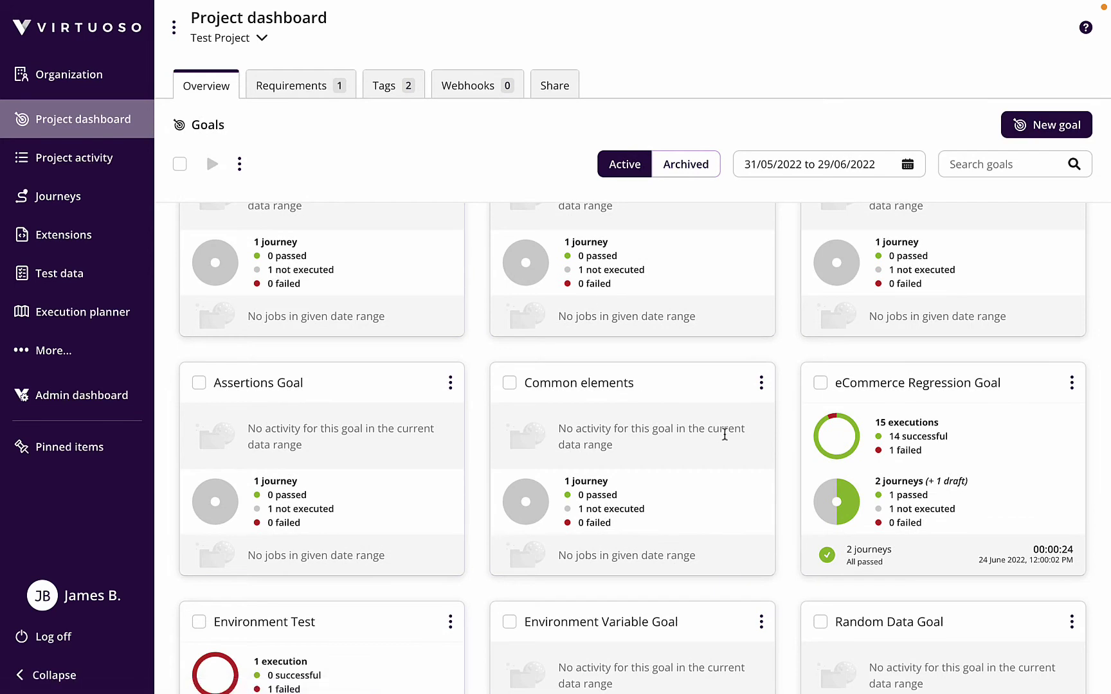
Open the eCommerce Regression Goal's First journey and scroll through its 4 checkpoints and 24 steps
click(912, 386)
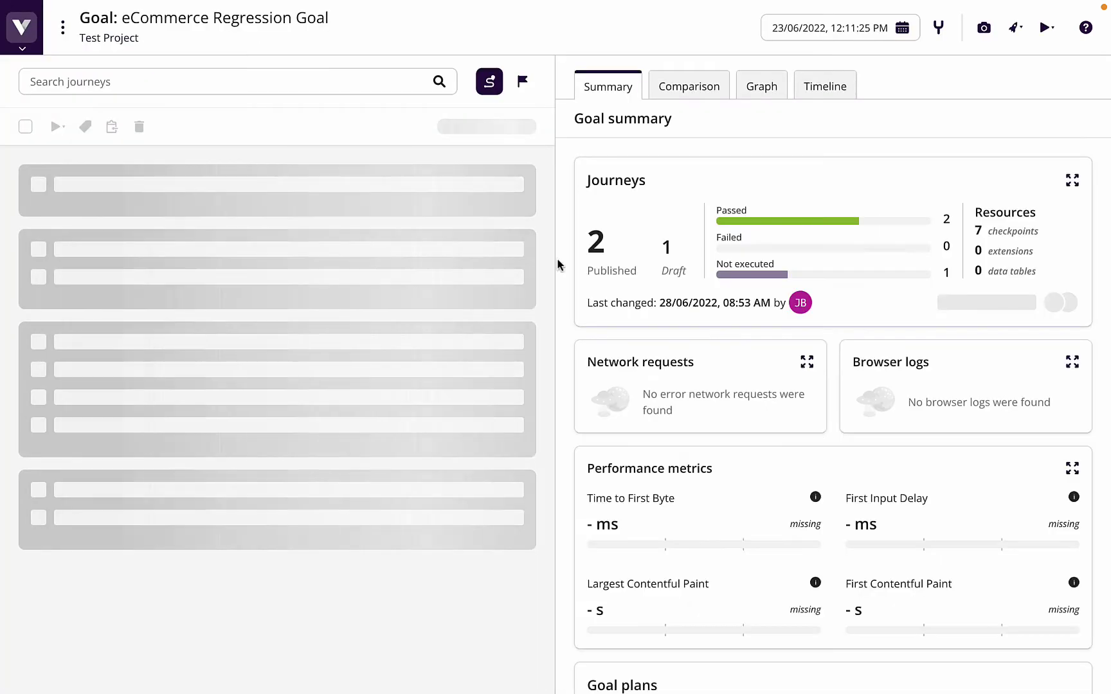
click(349, 197)
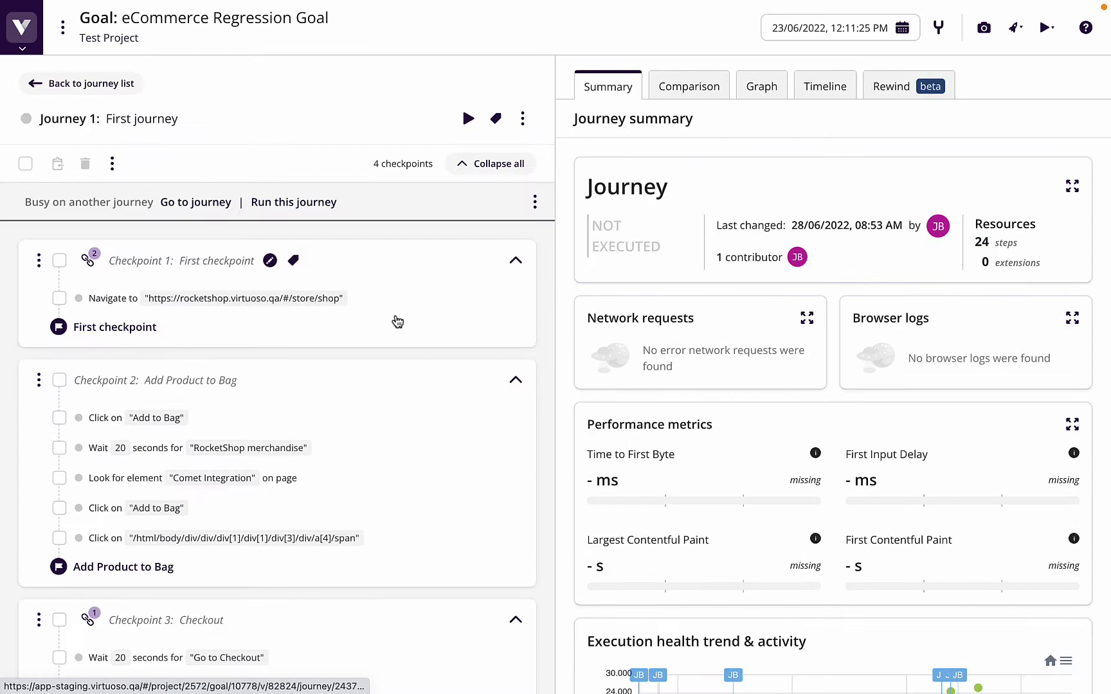
scroll(344, 345, down, 5)
scroll(346, 348, down, 5)
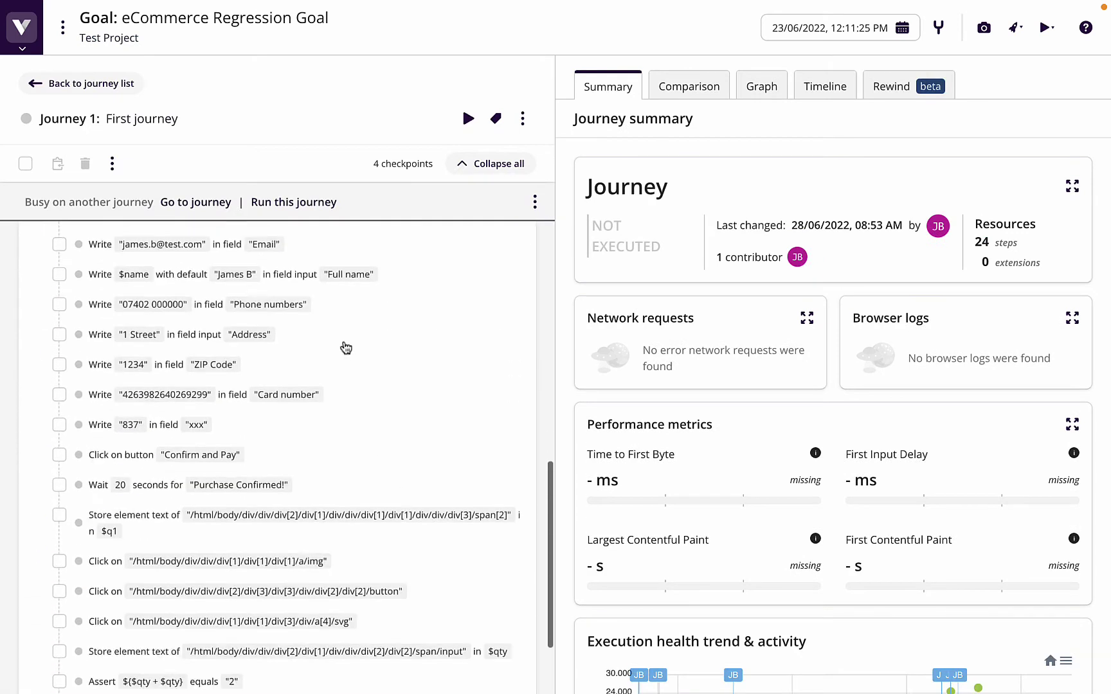
scroll(346, 348, up, 10)
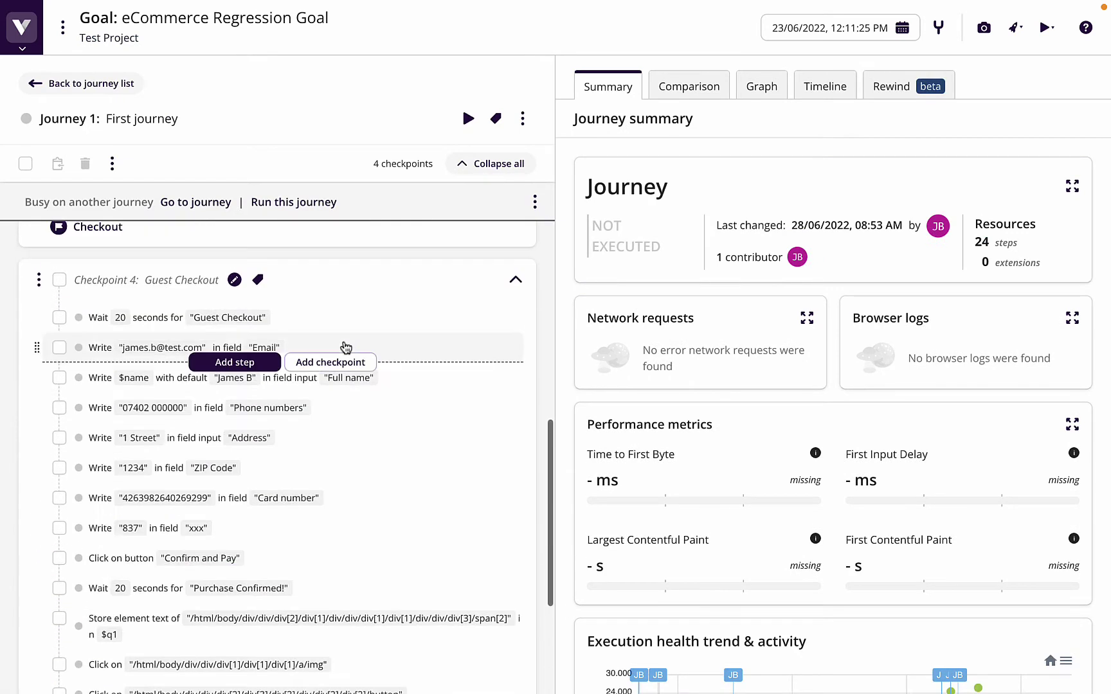
scroll(198, 468, down, 10)
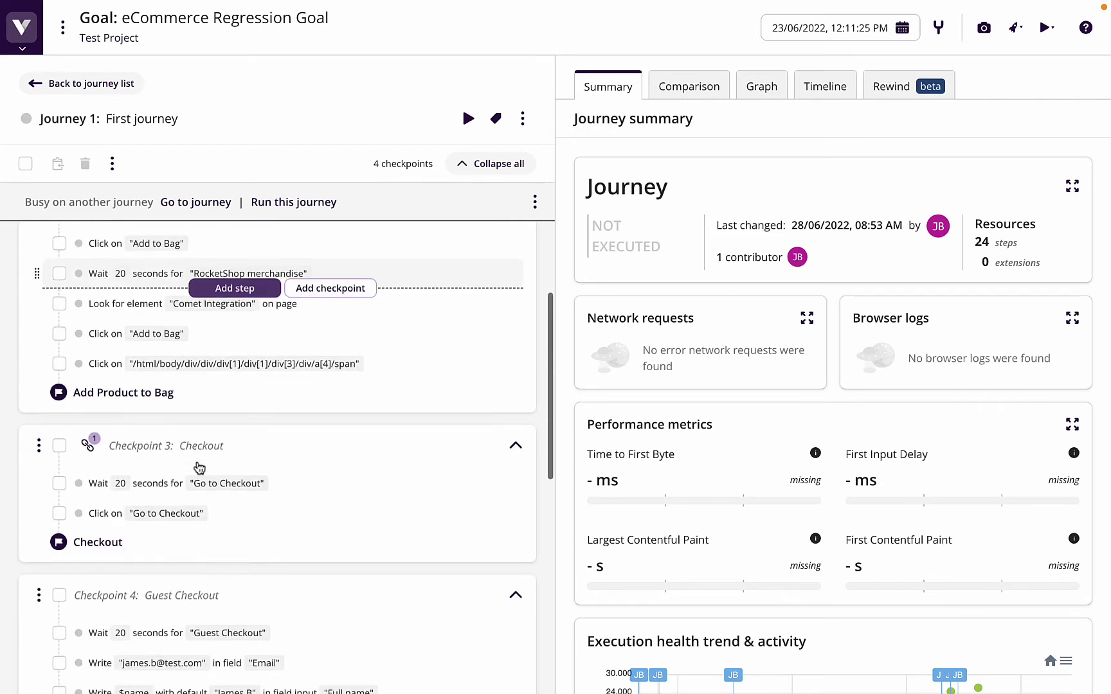
scroll(198, 467, up, 10)
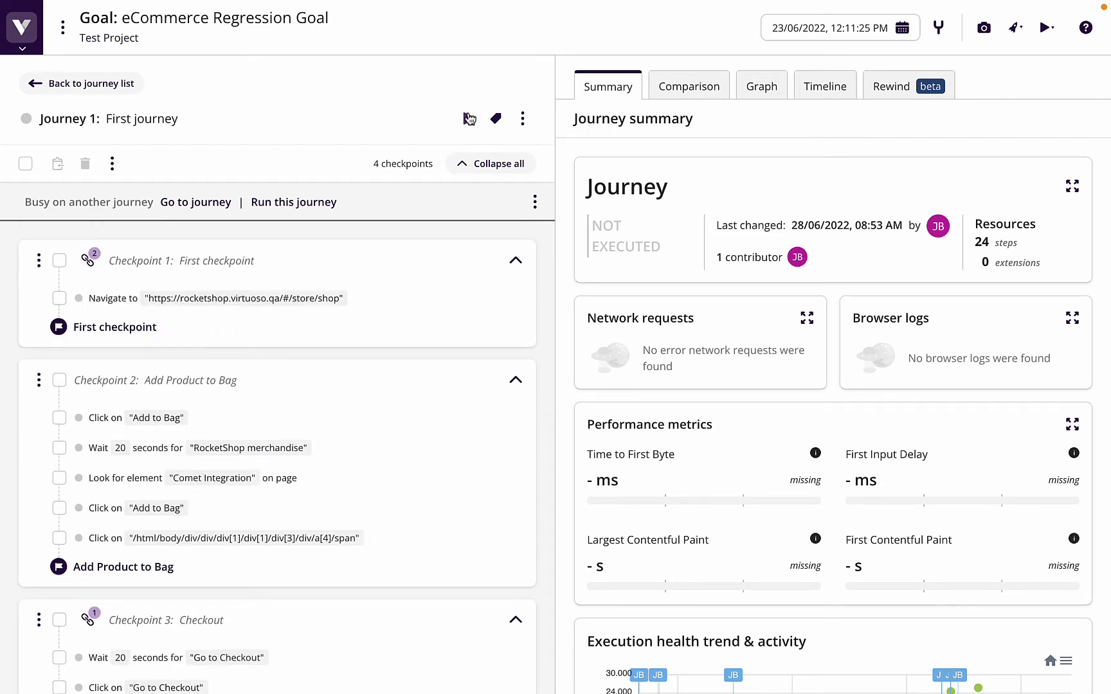
Execute the First journey, then follow its running job's checkpoint progress from Project activity
click(469, 118)
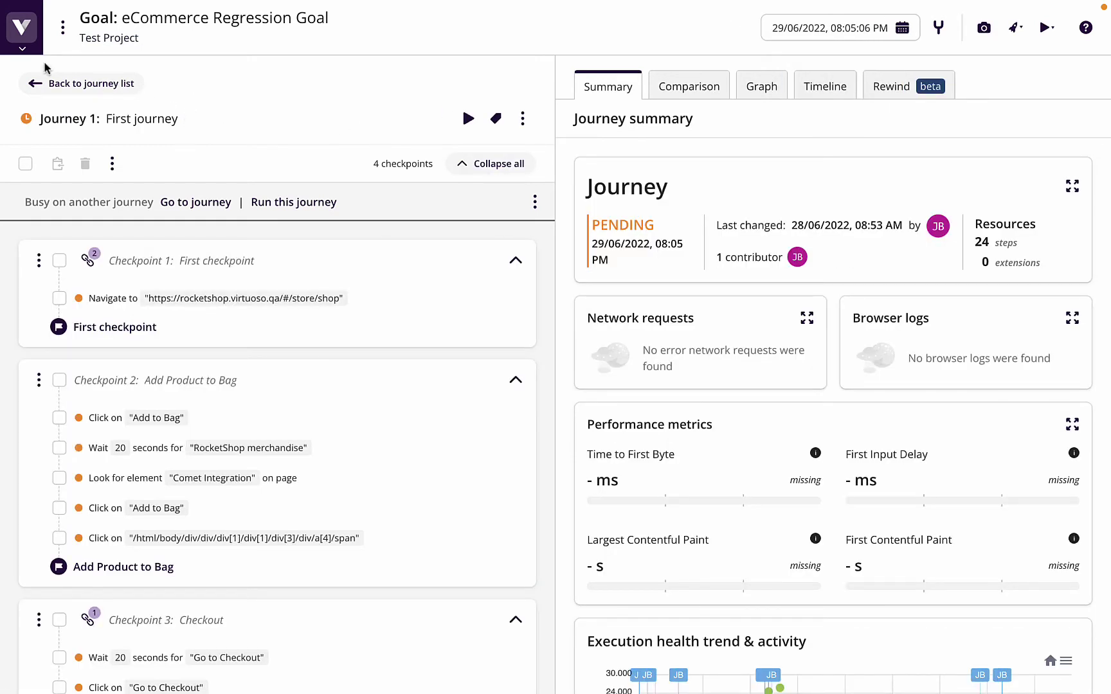
click(22, 29)
click(74, 158)
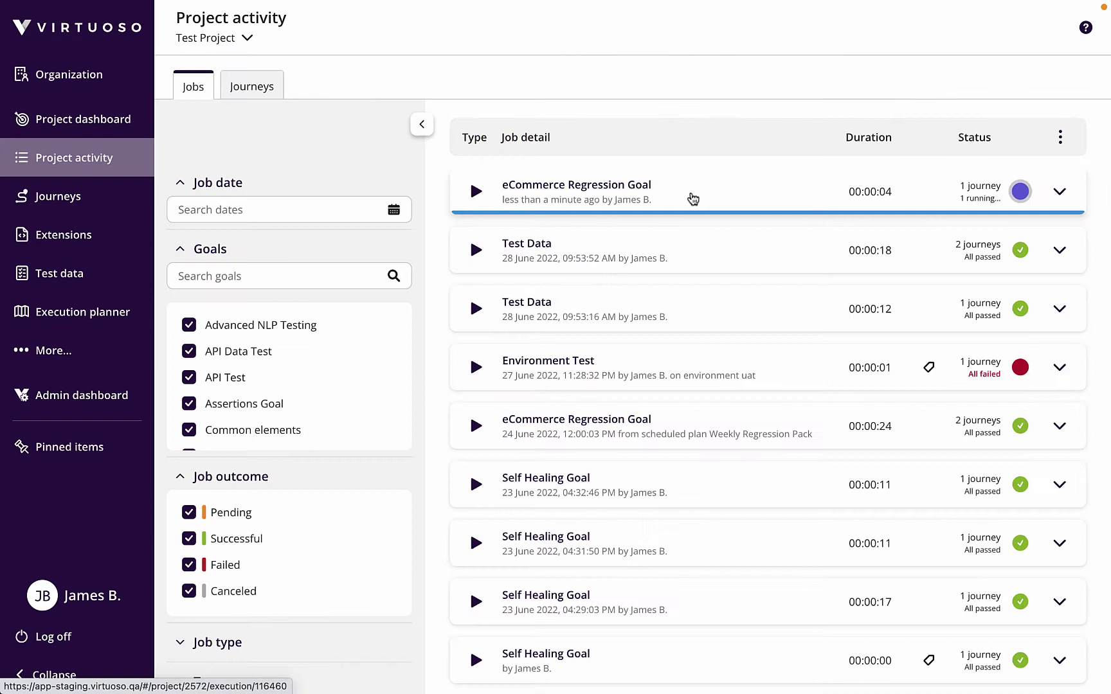
click(728, 193)
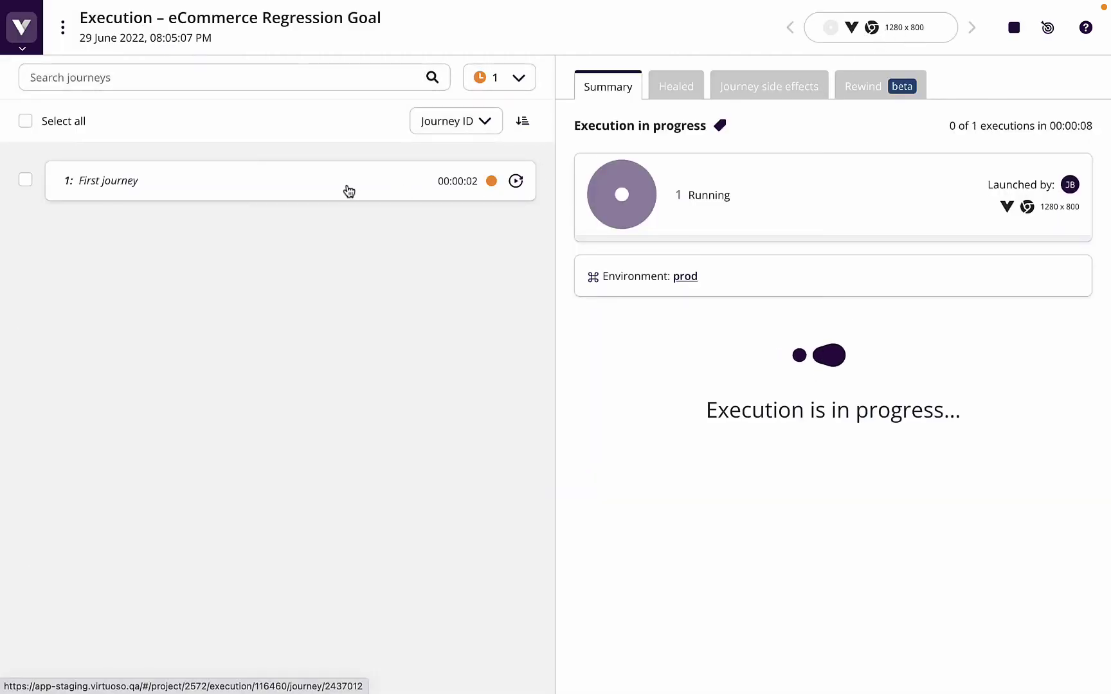
click(348, 191)
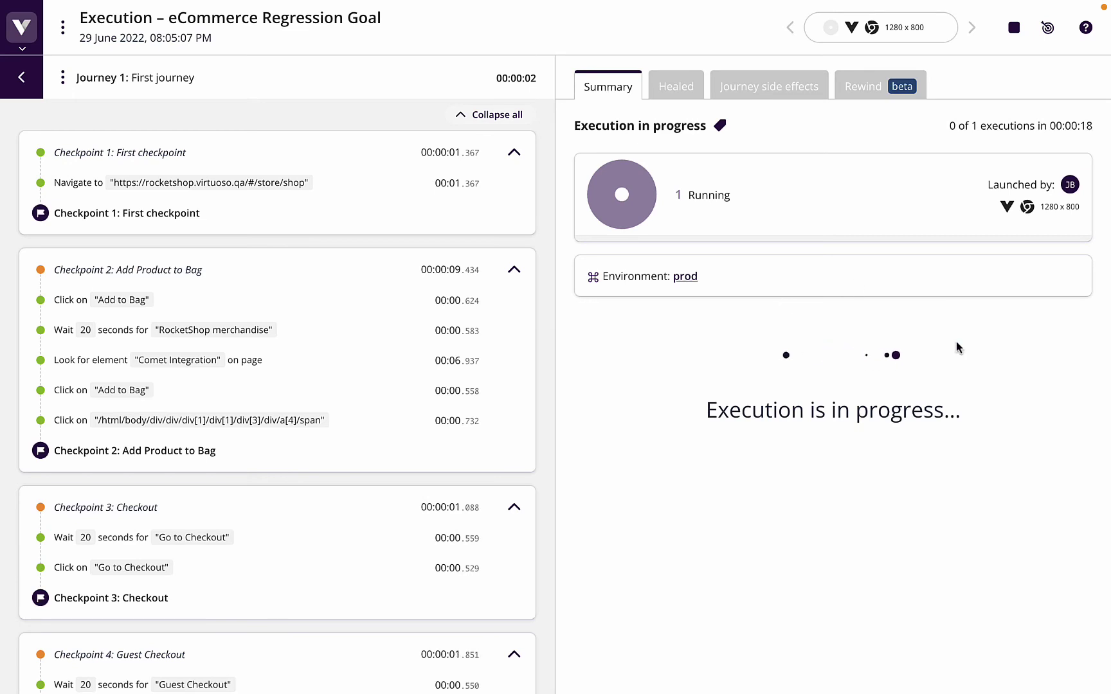
Go back to the First journey in the goal view and switch to the latest editable version
click(1048, 29)
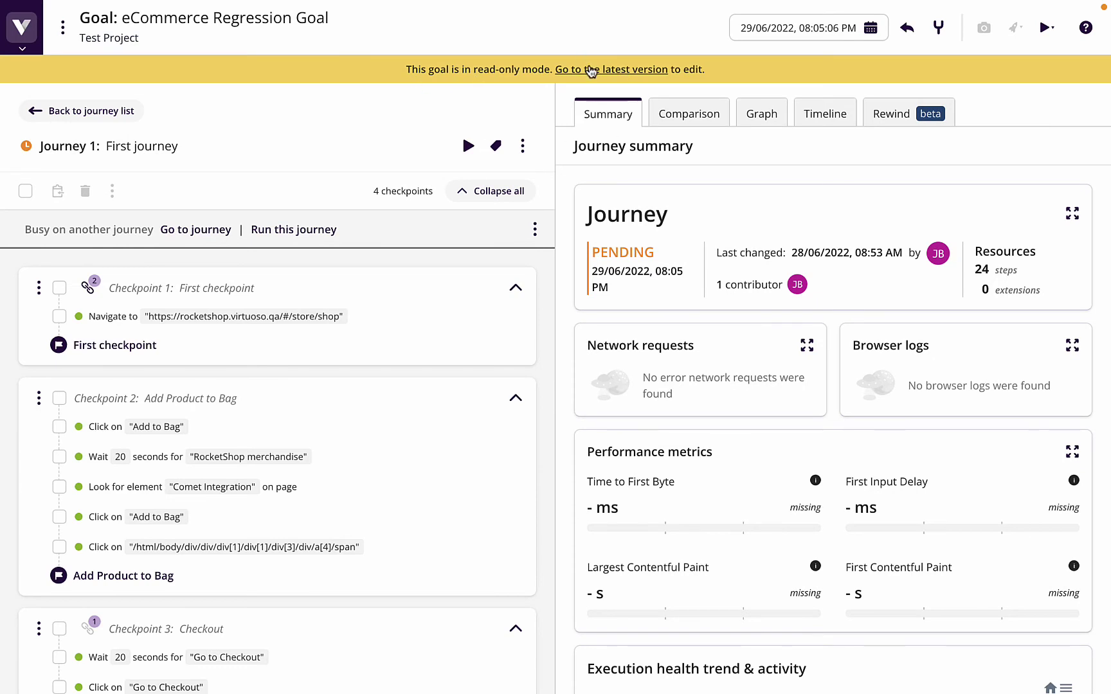
click(590, 70)
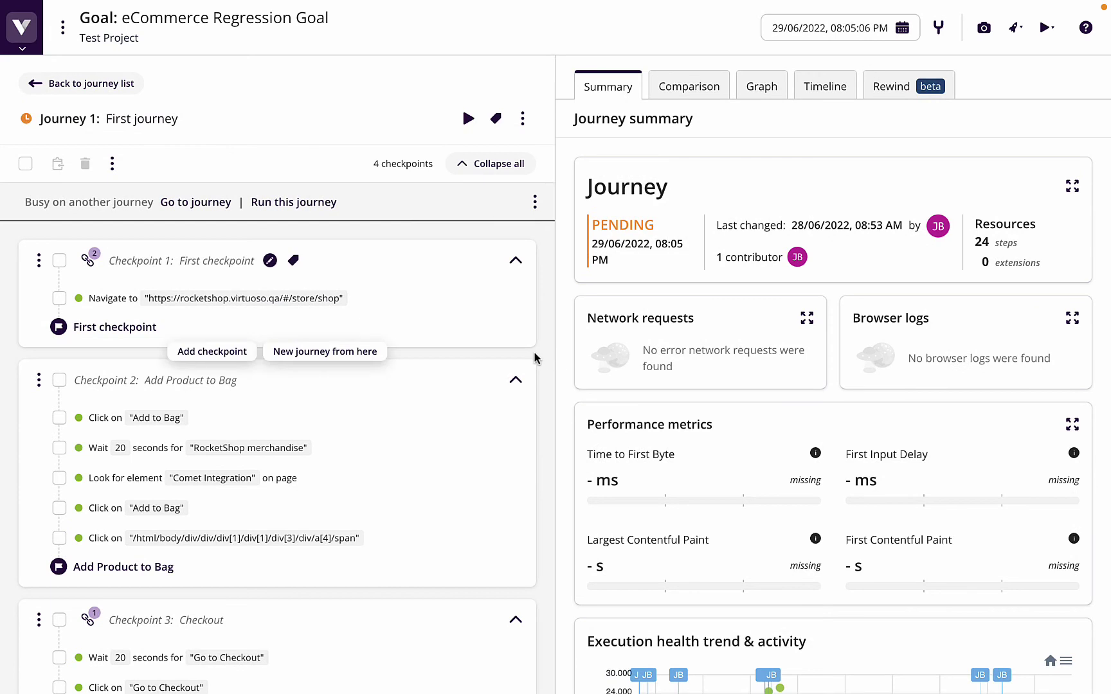
Open Execute advanced for the First journey, enable Cross browser execution and browse the operating system list
click(521, 119)
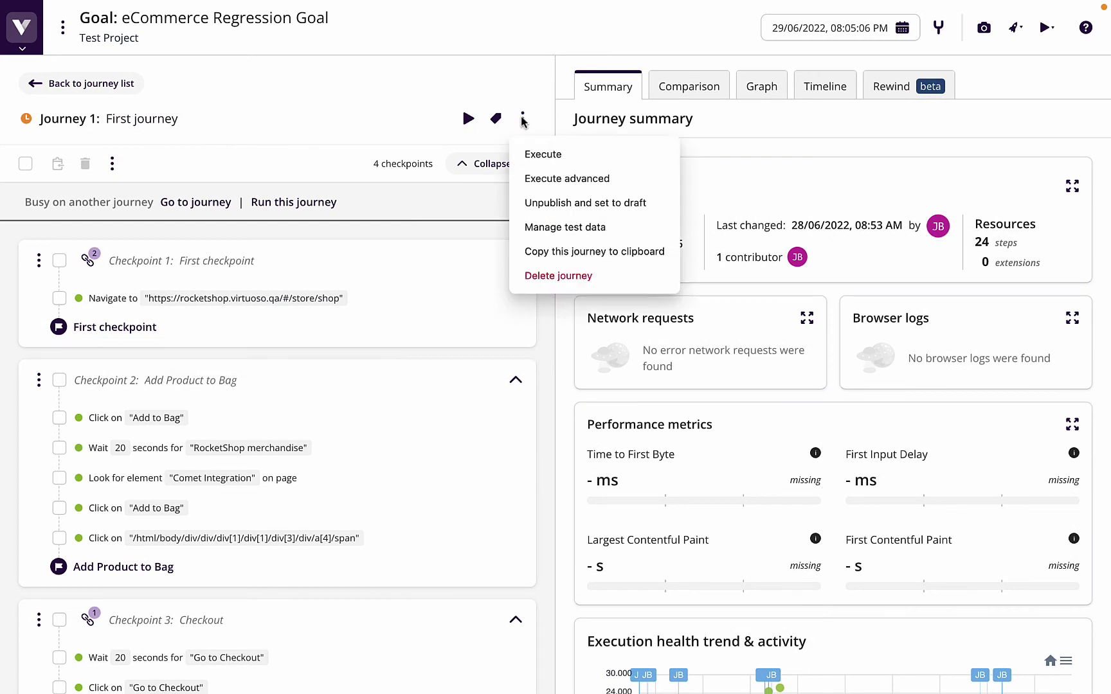
click(589, 180)
click(589, 386)
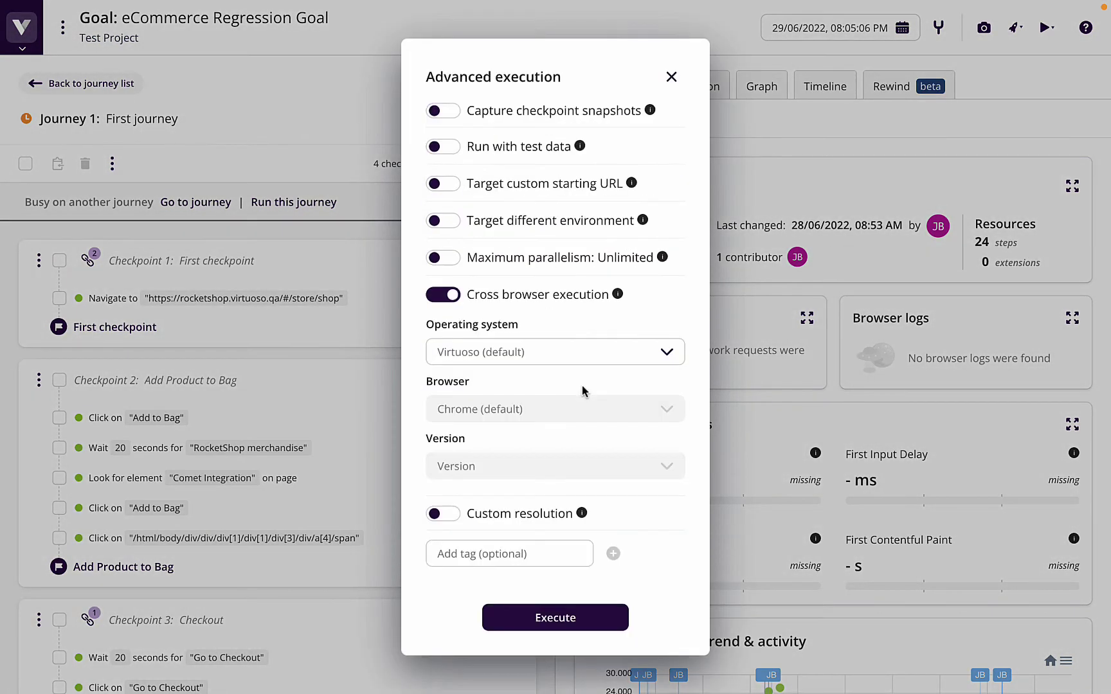
click(539, 351)
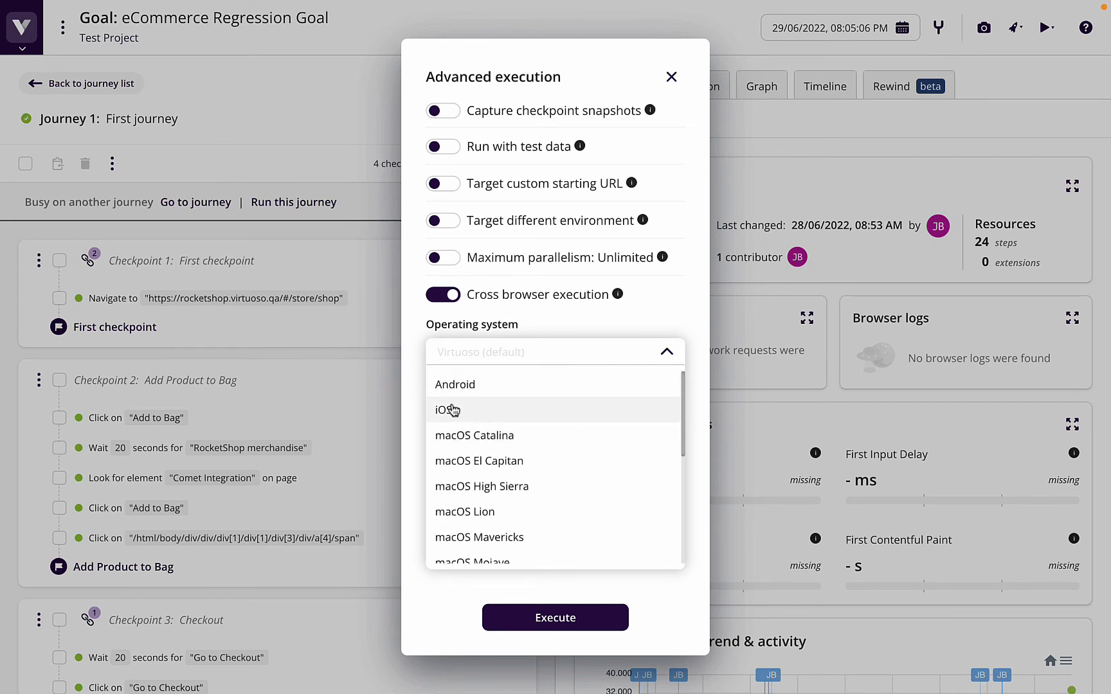
scroll(493, 430, down, 3)
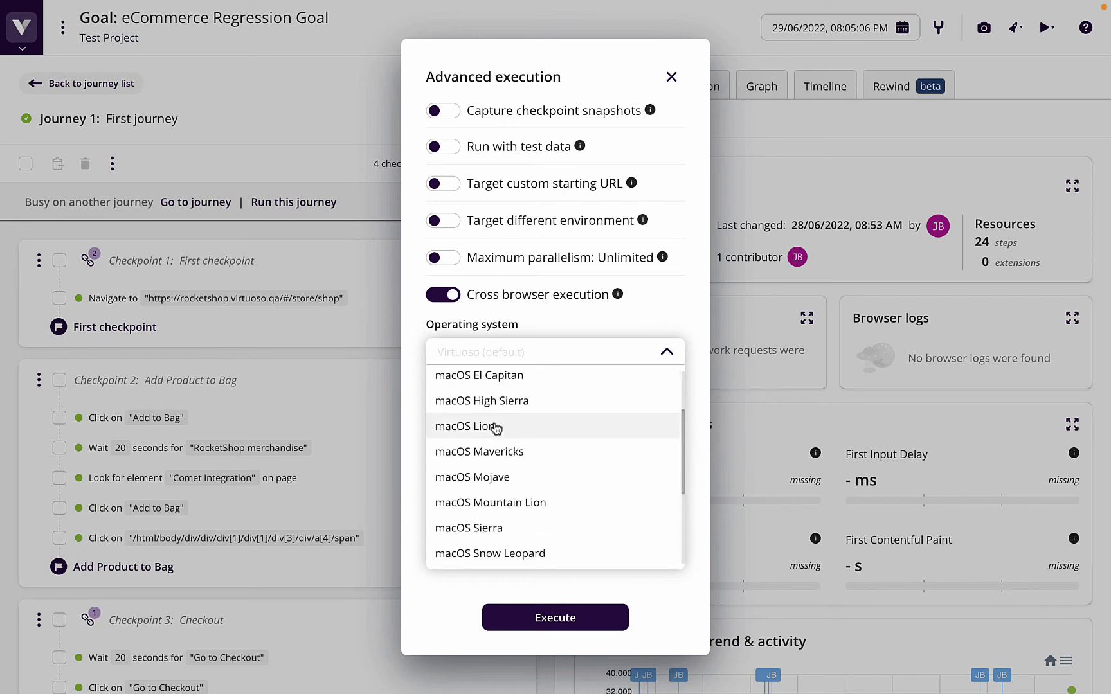
scroll(495, 428, down, 2)
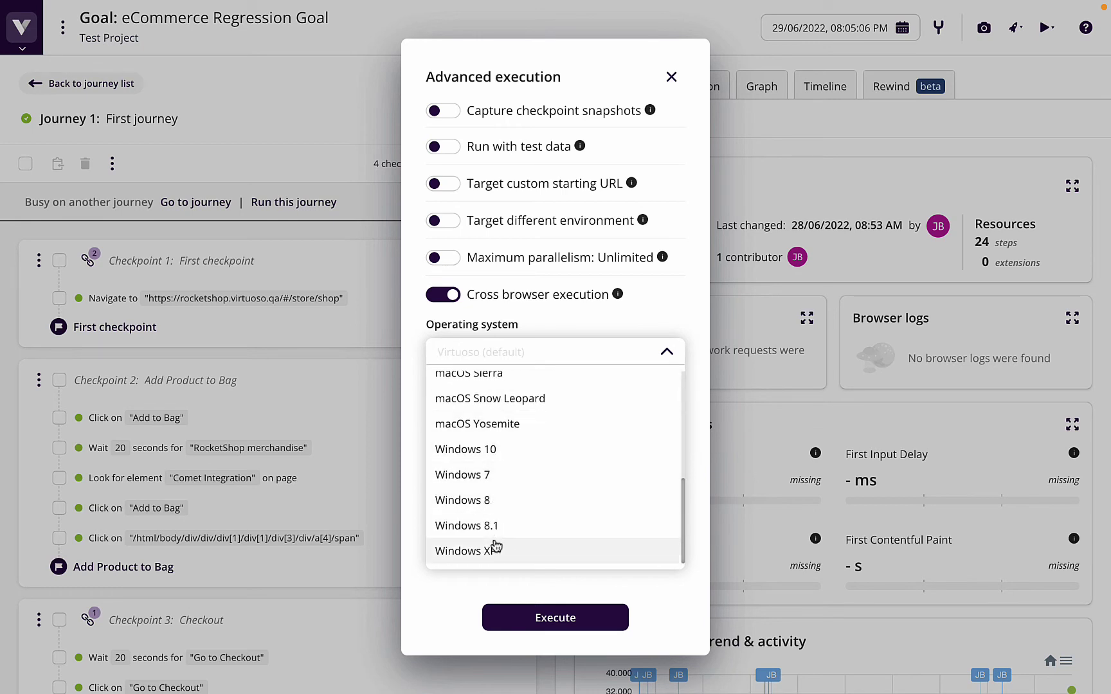
Execute the First journey on Windows 10 with Edge version 102.0
click(496, 450)
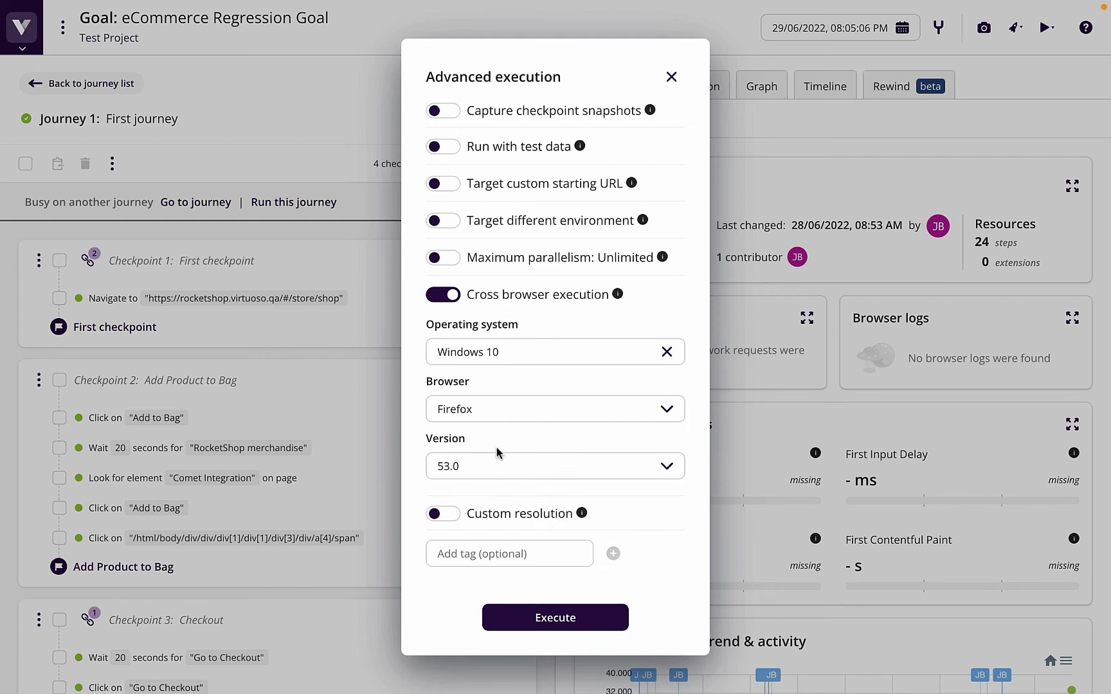
click(541, 405)
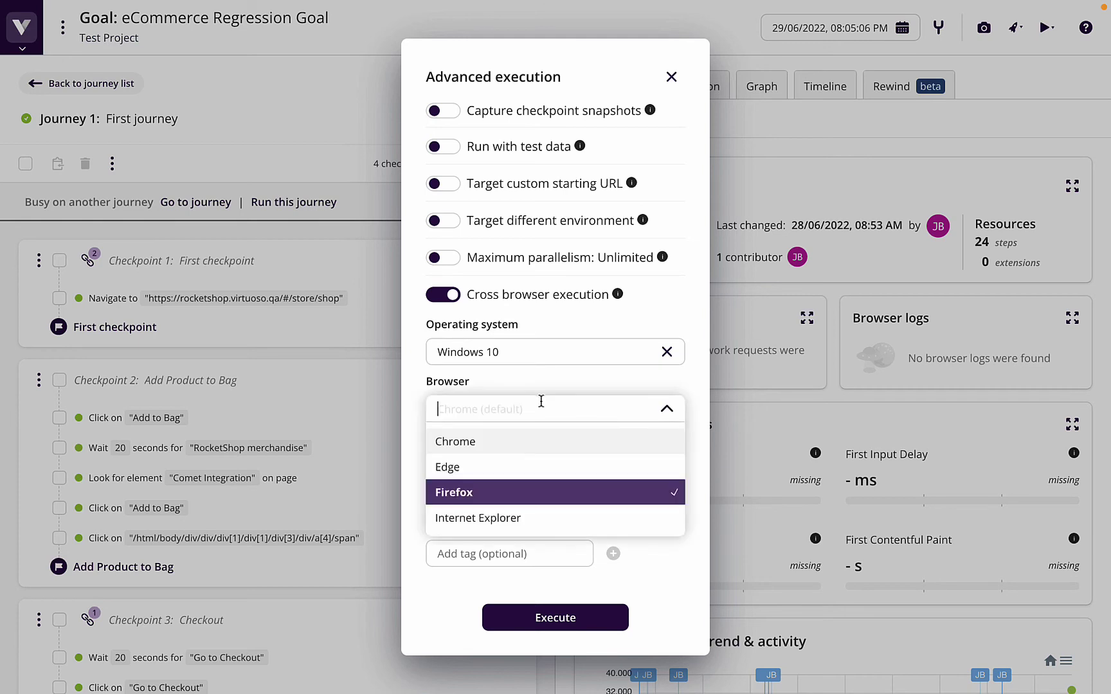
click(498, 466)
click(598, 466)
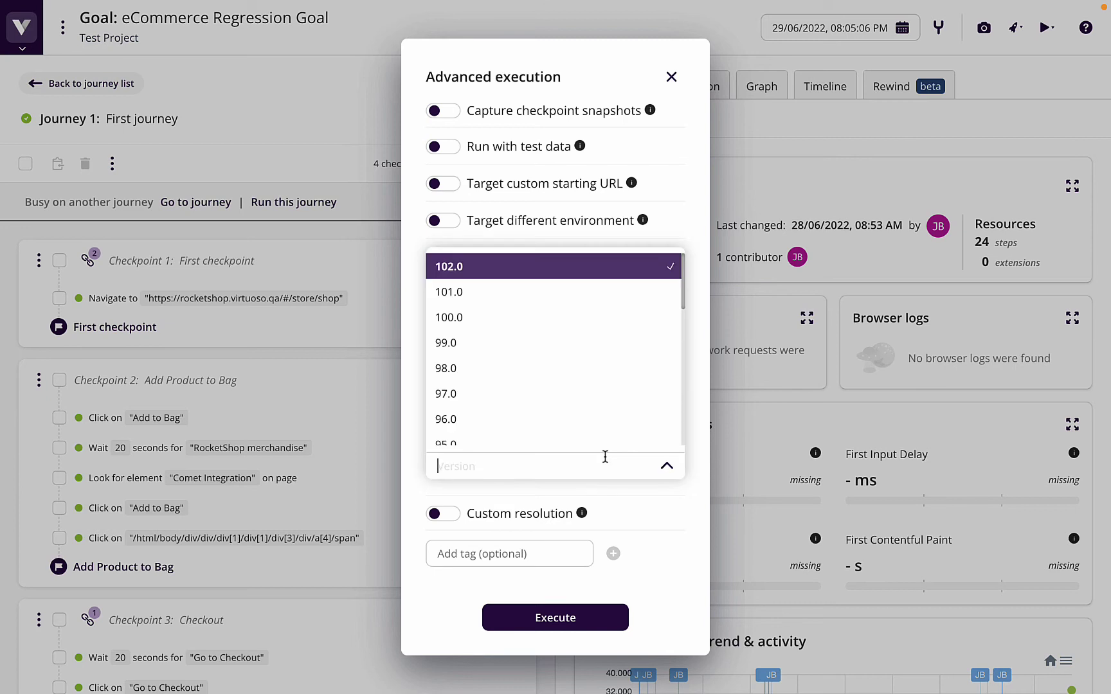
click(464, 273)
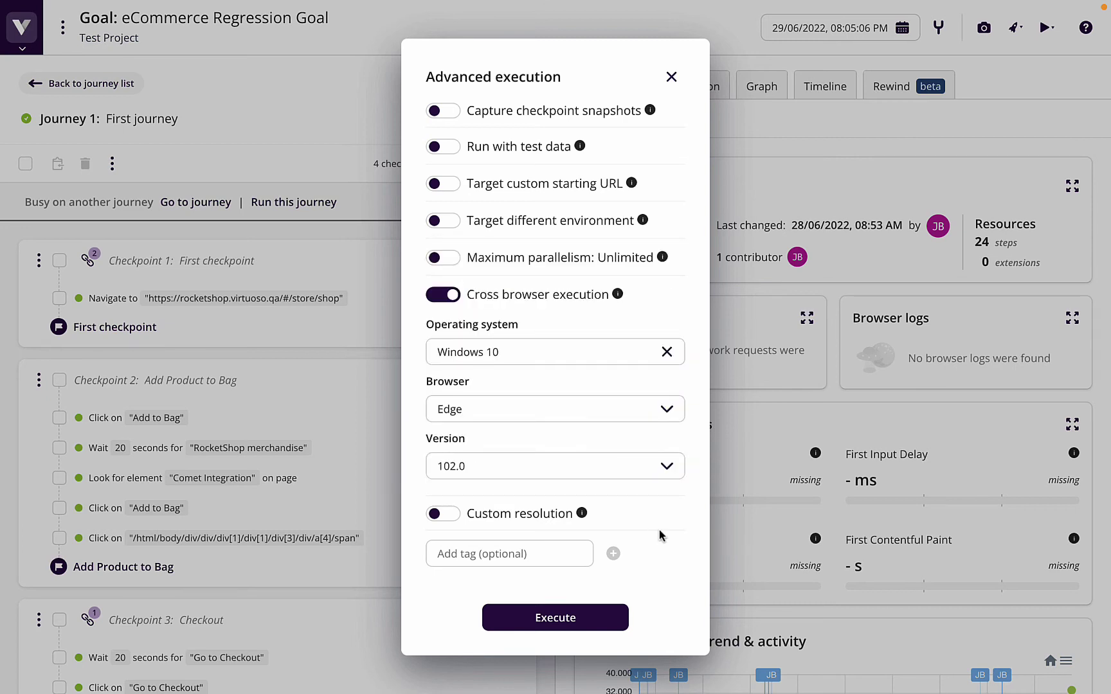
click(580, 618)
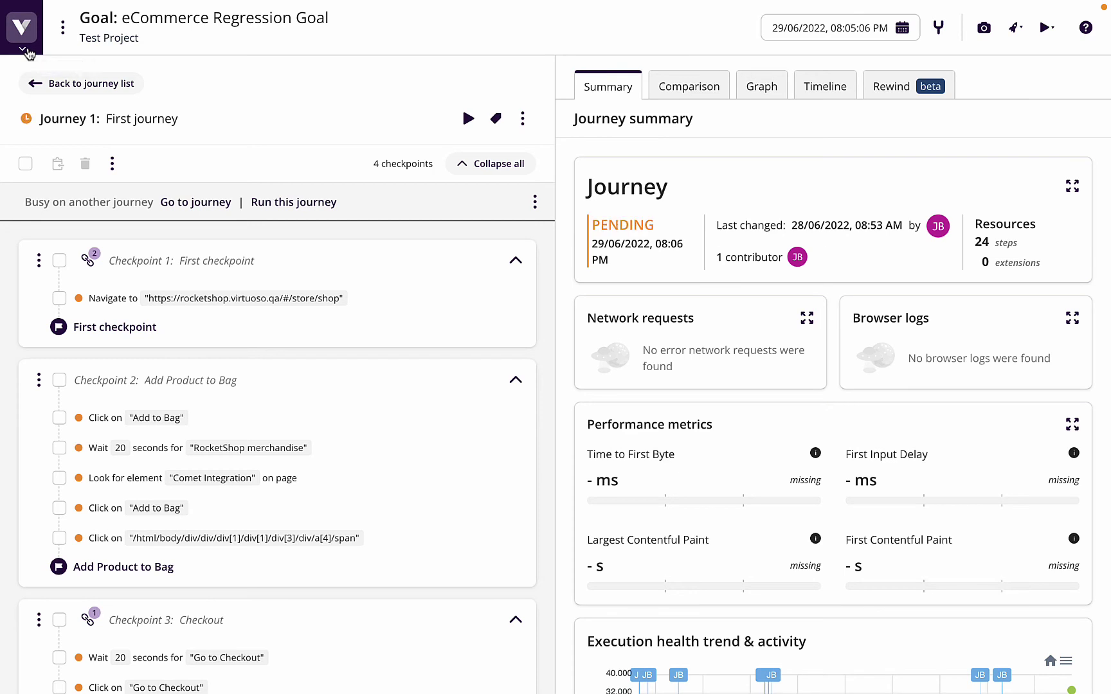
Open the running eCommerce Regression Goal job's First journey progress from Project activity
click(24, 49)
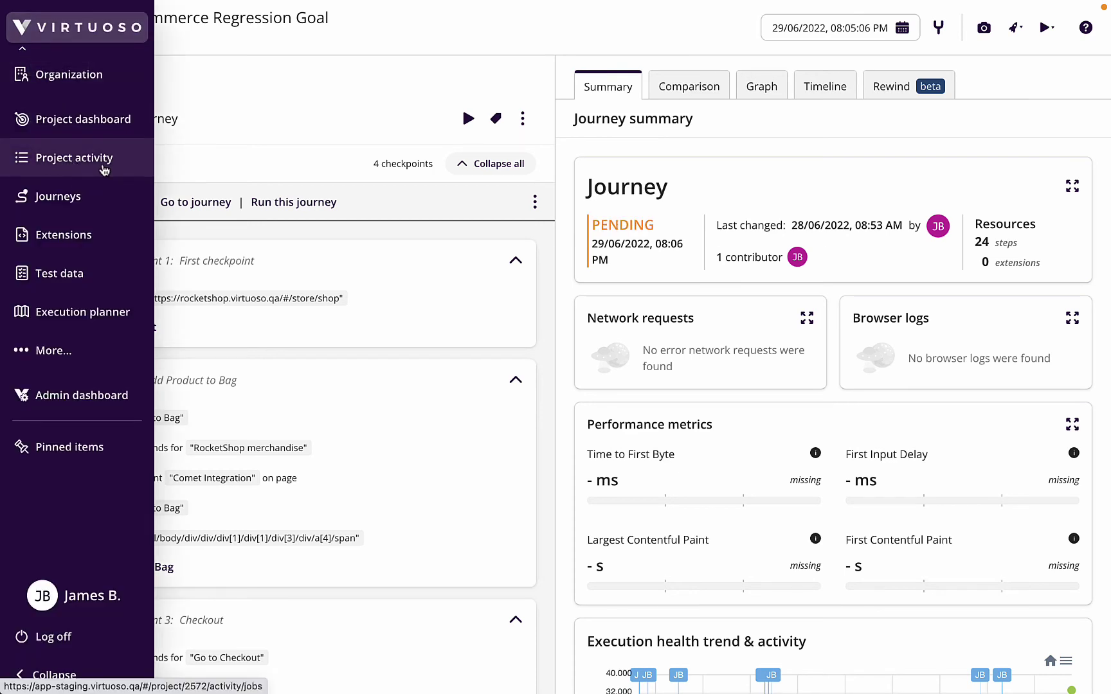
click(59, 167)
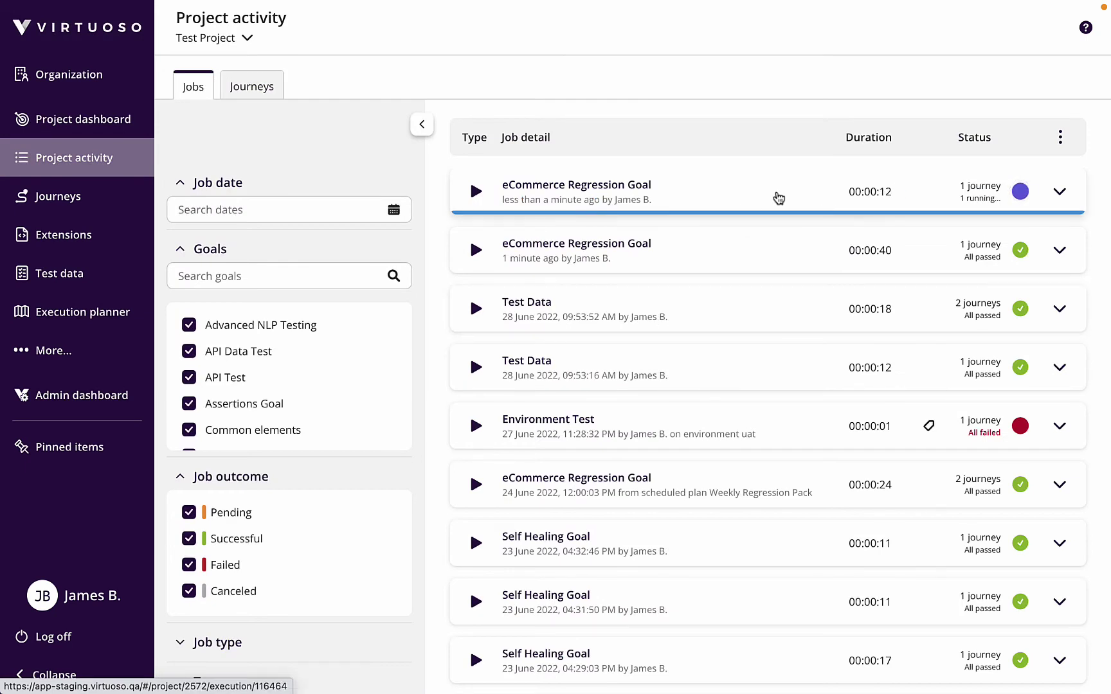
click(778, 196)
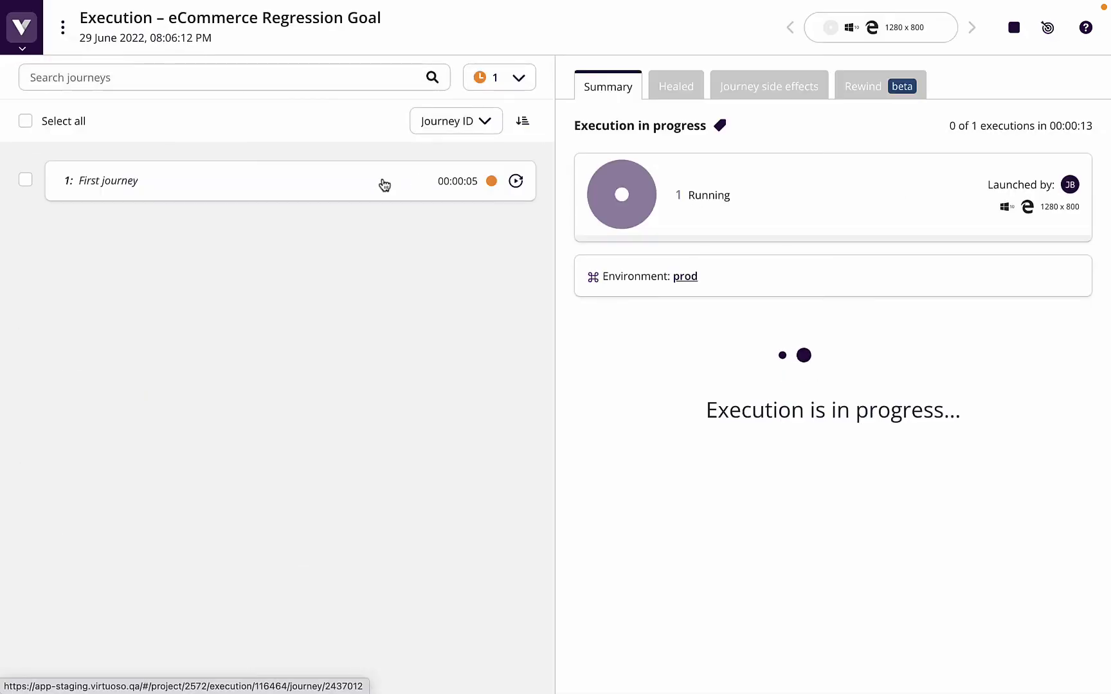
click(382, 184)
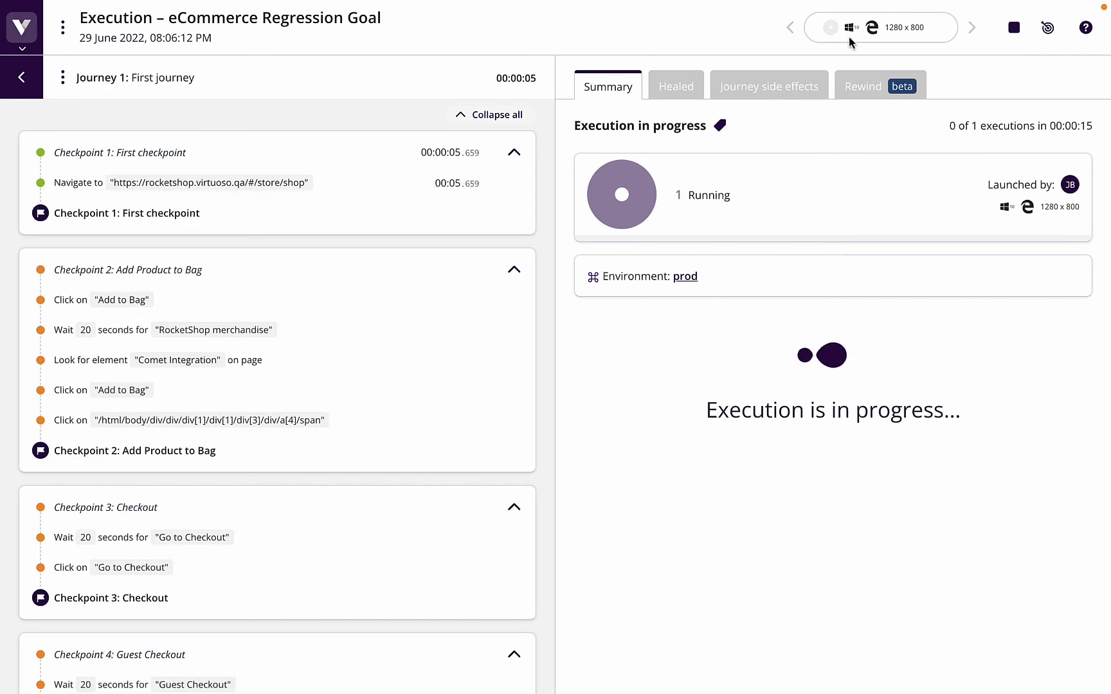
View the Add to Bag step's after-interaction screenshot showing 'Added to bag!'
click(315, 184)
click(312, 301)
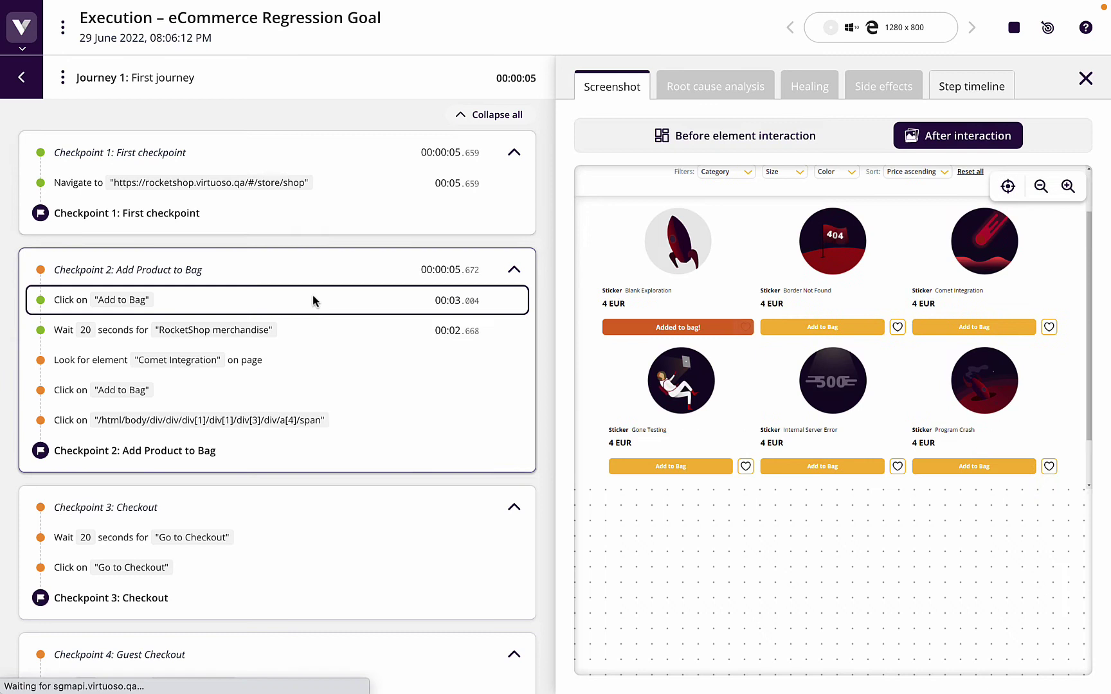
click(796, 137)
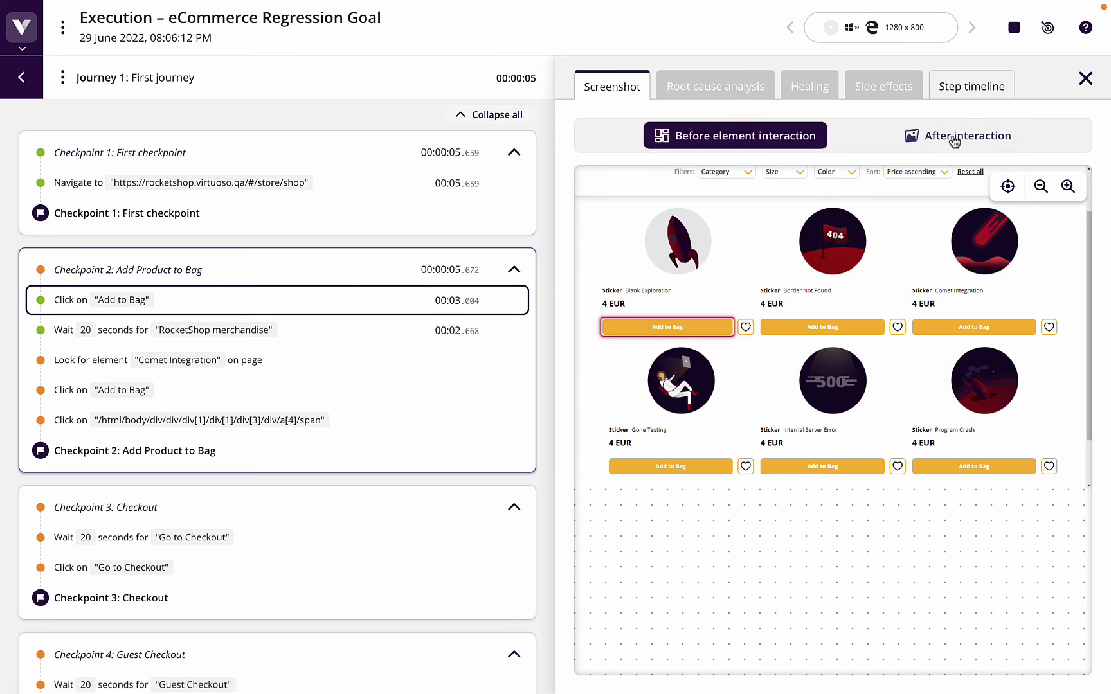
click(919, 136)
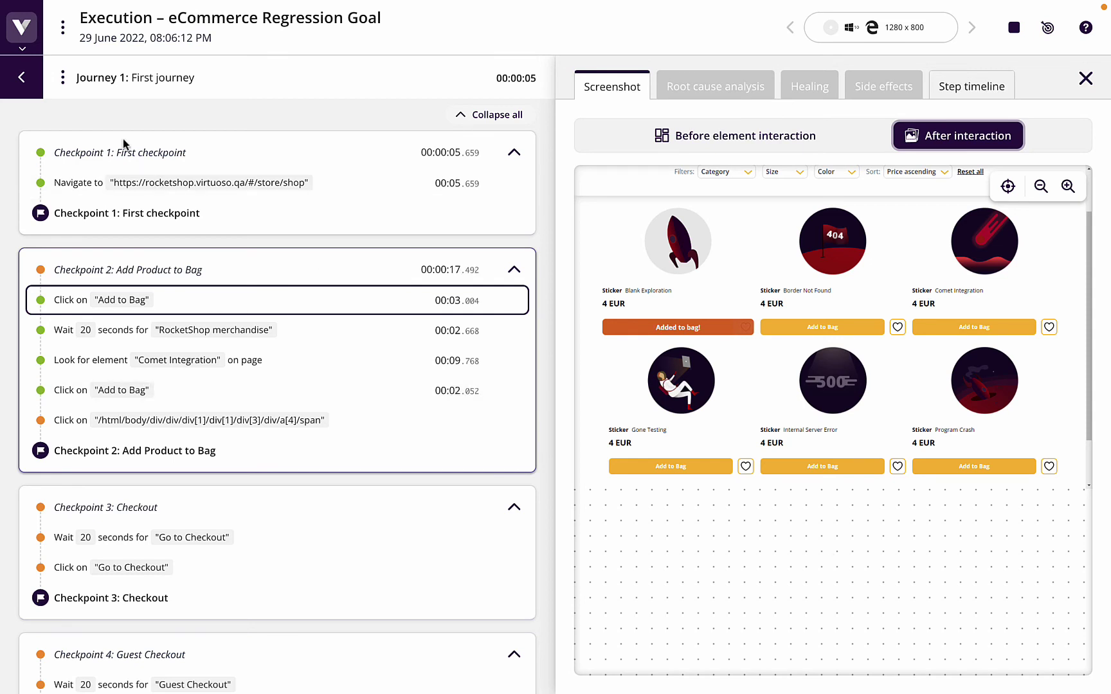
click(27, 51)
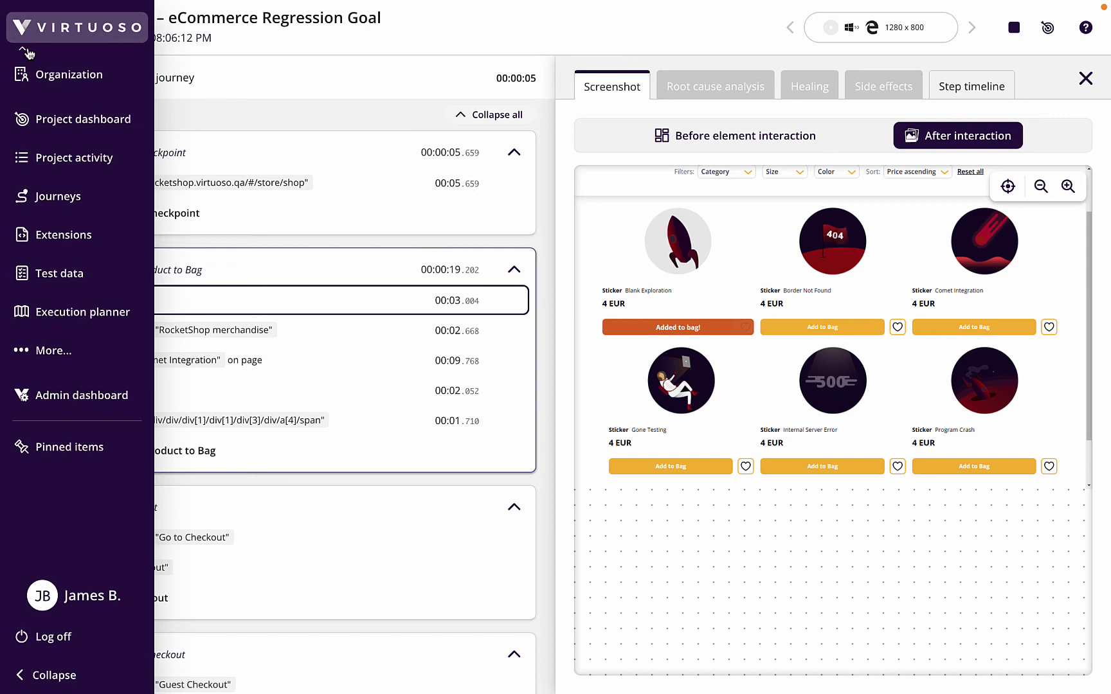
Open the Execution planner and the Weekly Regression Pack plan's actions menu
click(78, 314)
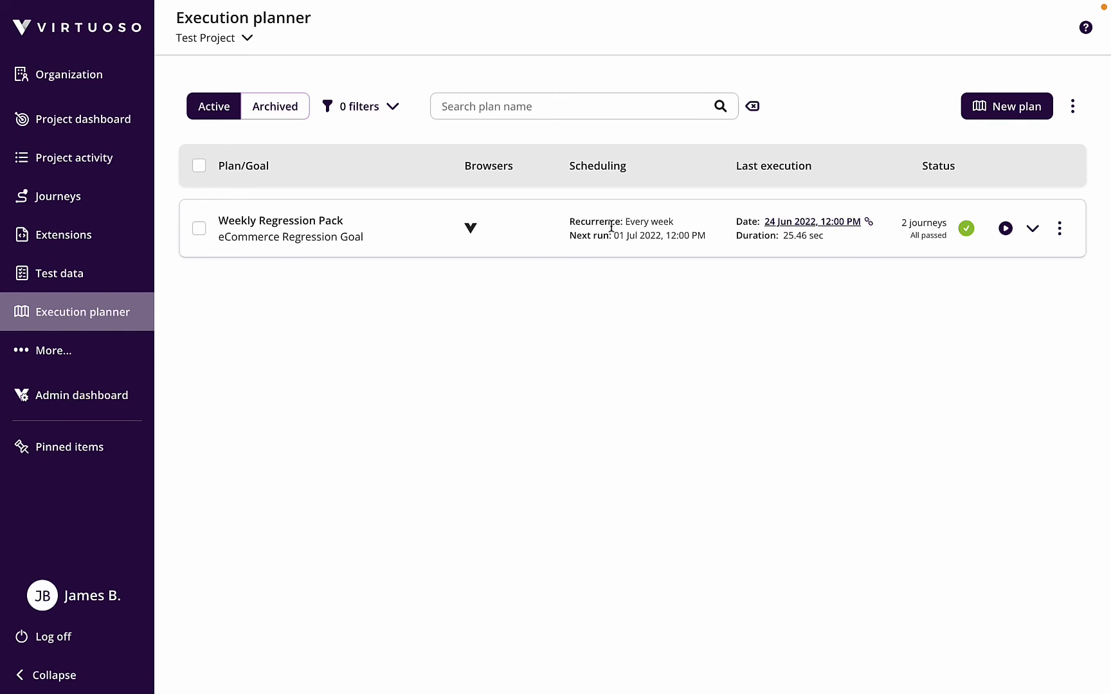
click(1058, 233)
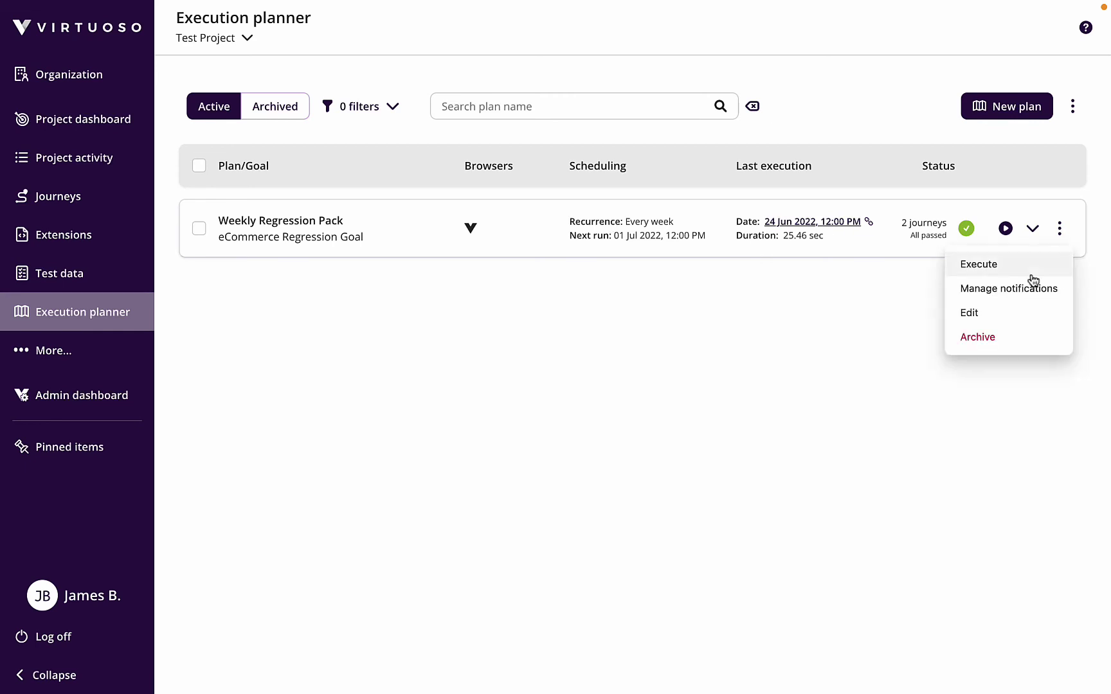
Edit the Weekly Regression Pack plan and add a Windows 10 Edge 102.0 device to the hive
click(1007, 313)
scroll(760, 402, down, 3)
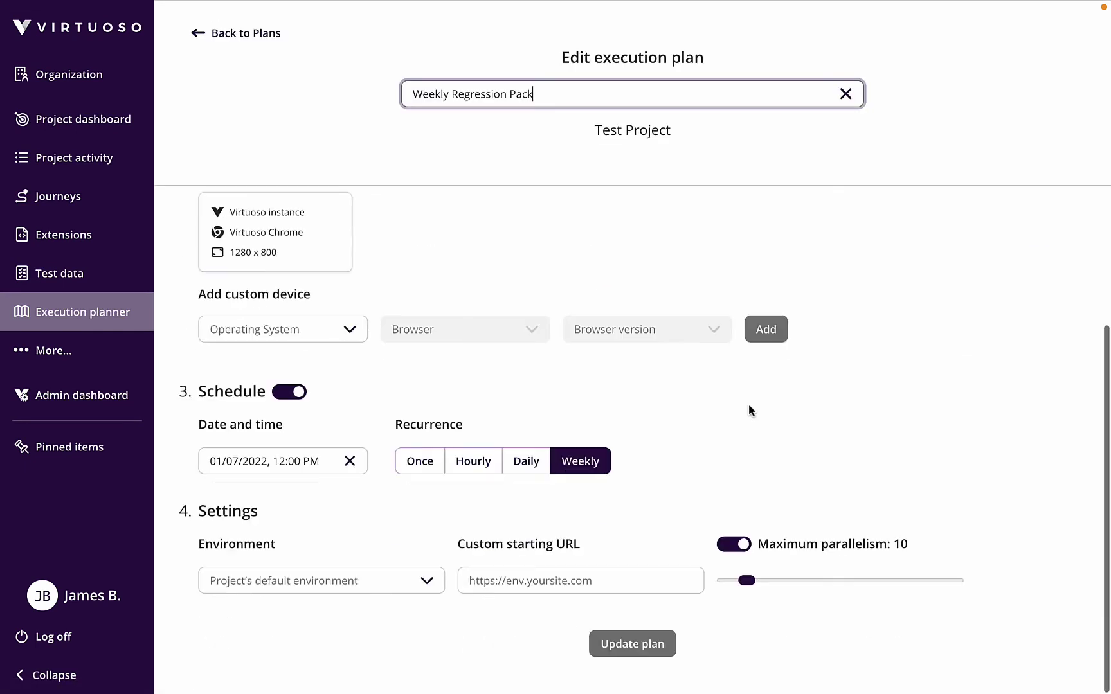
scroll(367, 320, up, 2)
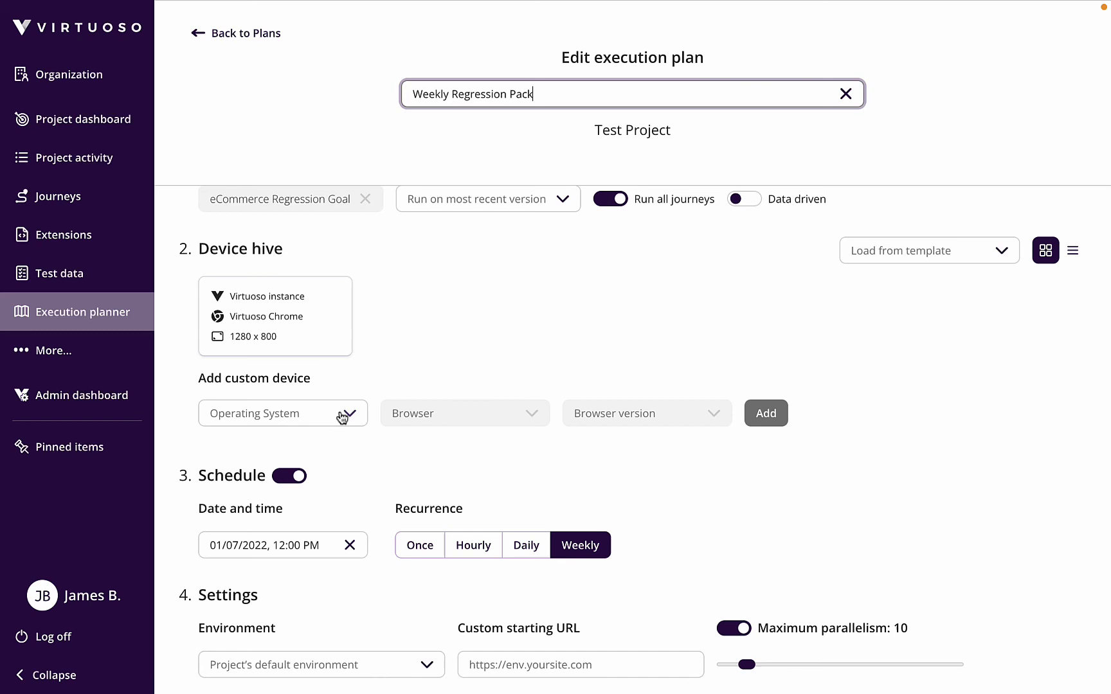
click(342, 418)
scroll(322, 463, down, 3)
click(289, 528)
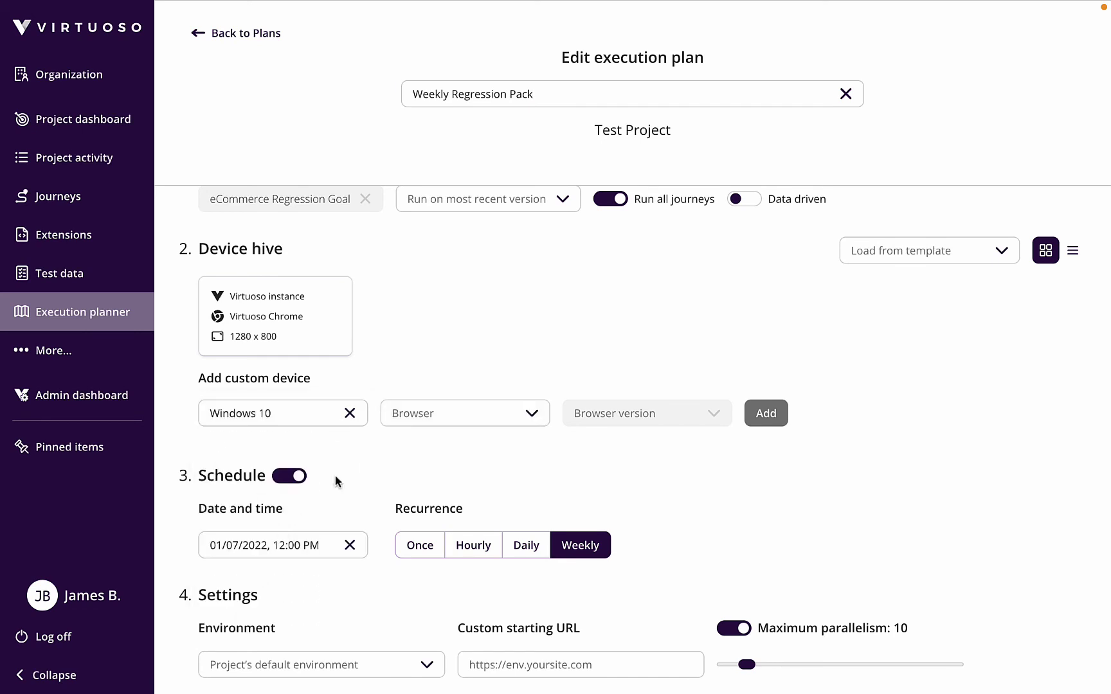
click(405, 418)
click(456, 473)
click(689, 417)
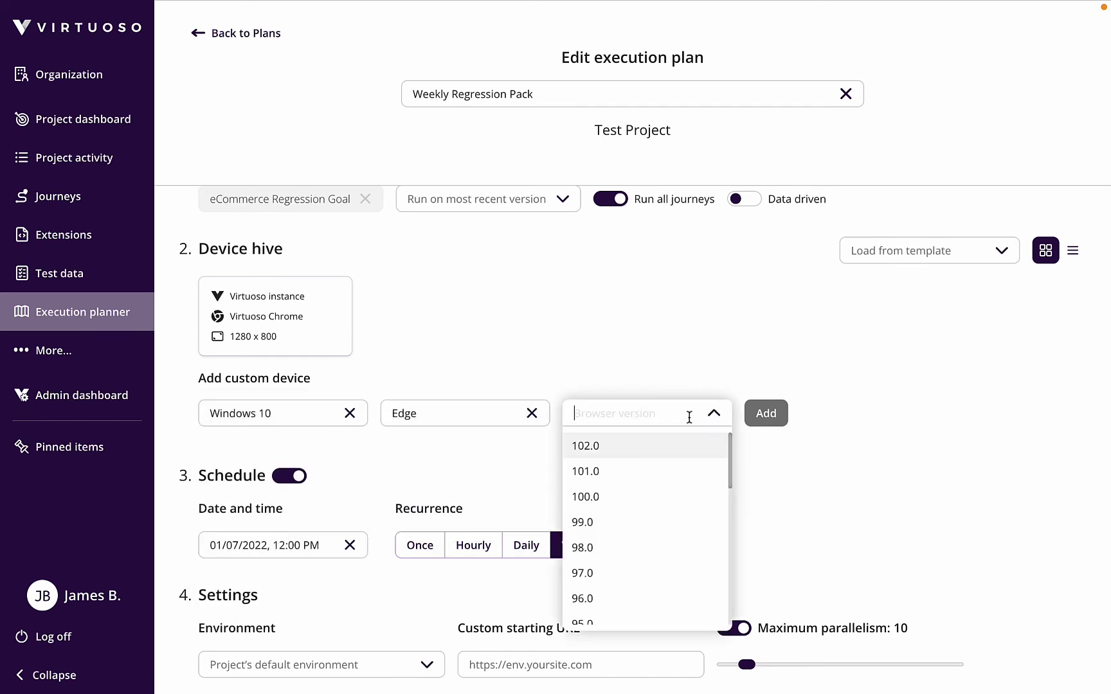
click(655, 445)
click(766, 413)
Add an iOS 11 iPad 5th device to the hive
click(312, 415)
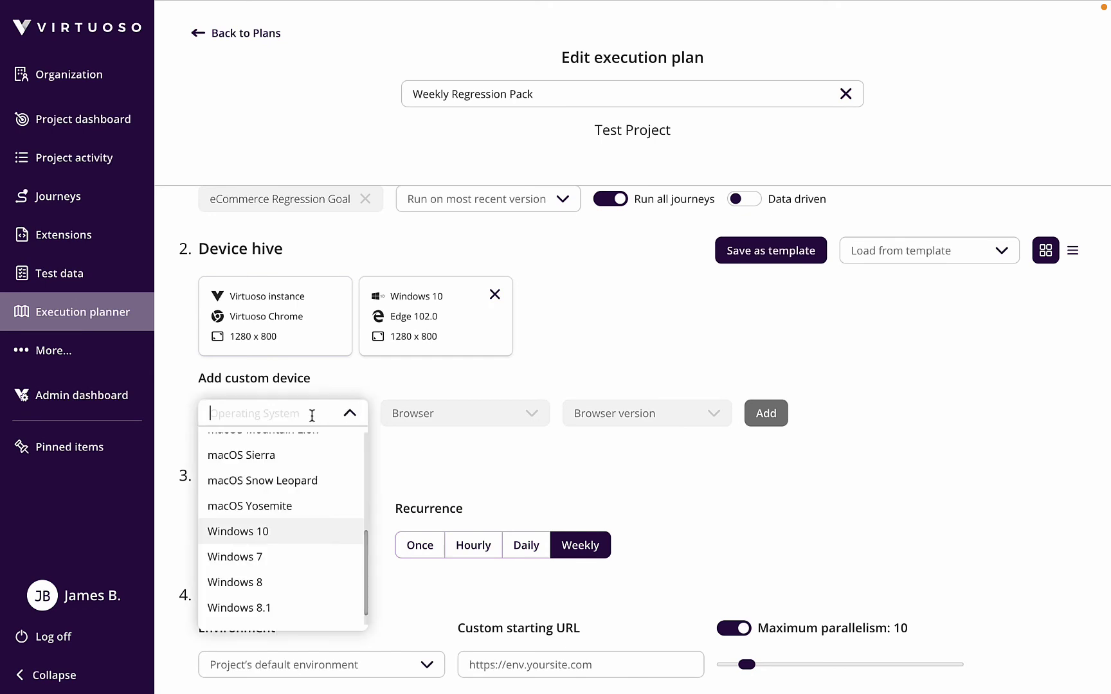
scroll(330, 495, up, 3)
click(255, 475)
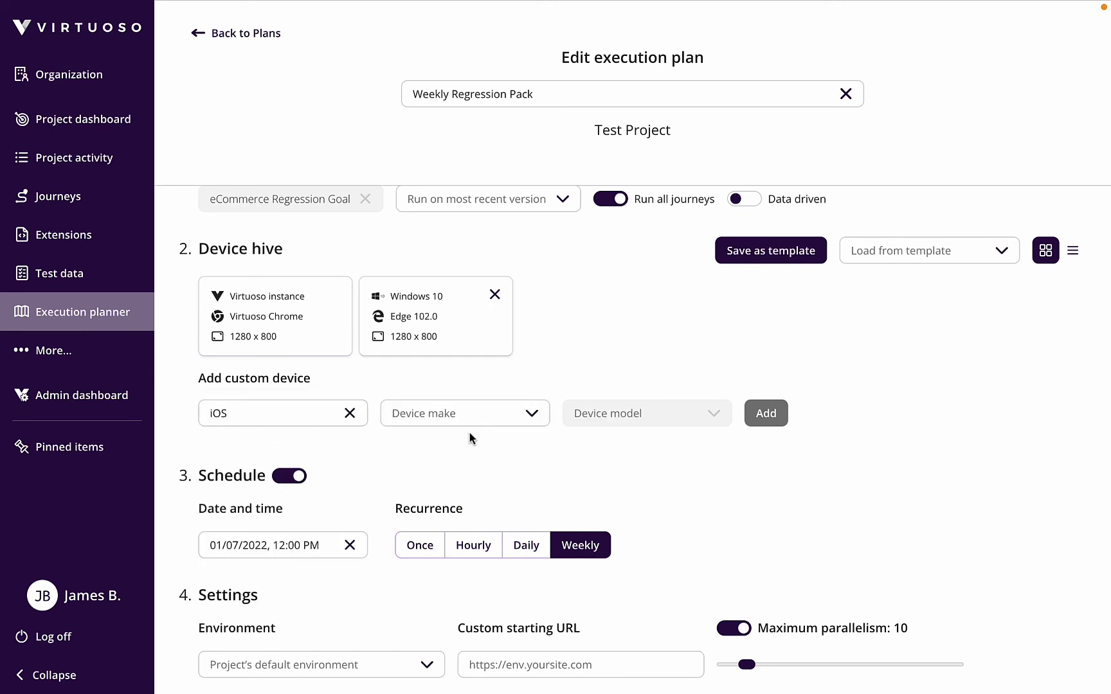
click(471, 415)
click(458, 445)
click(646, 418)
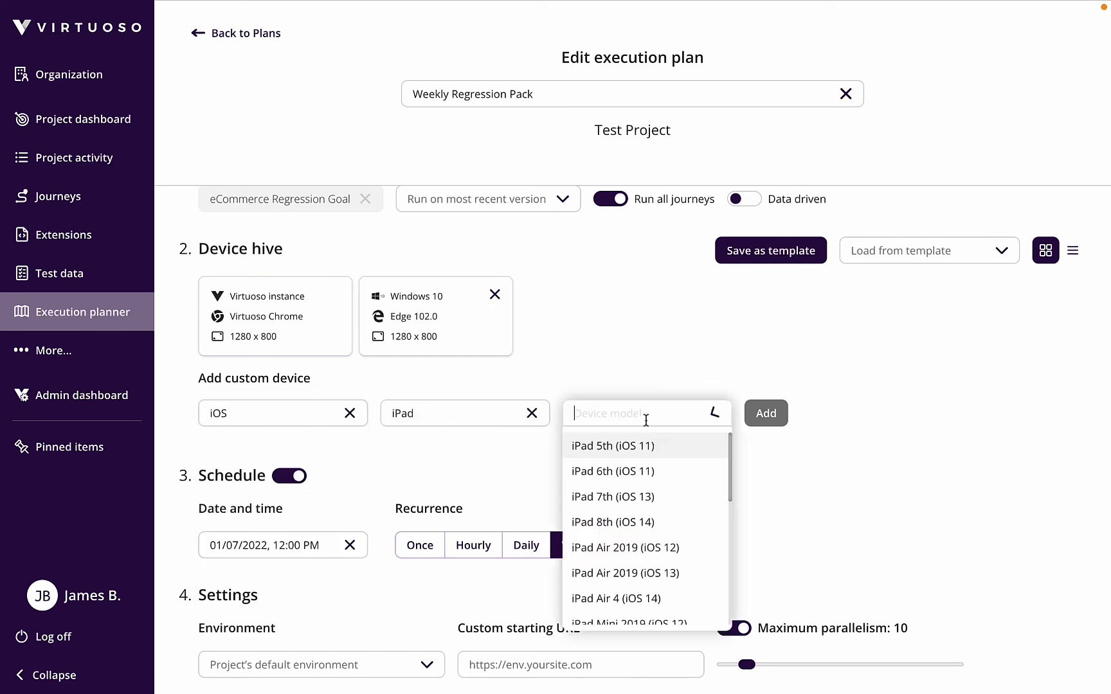
click(639, 446)
click(773, 418)
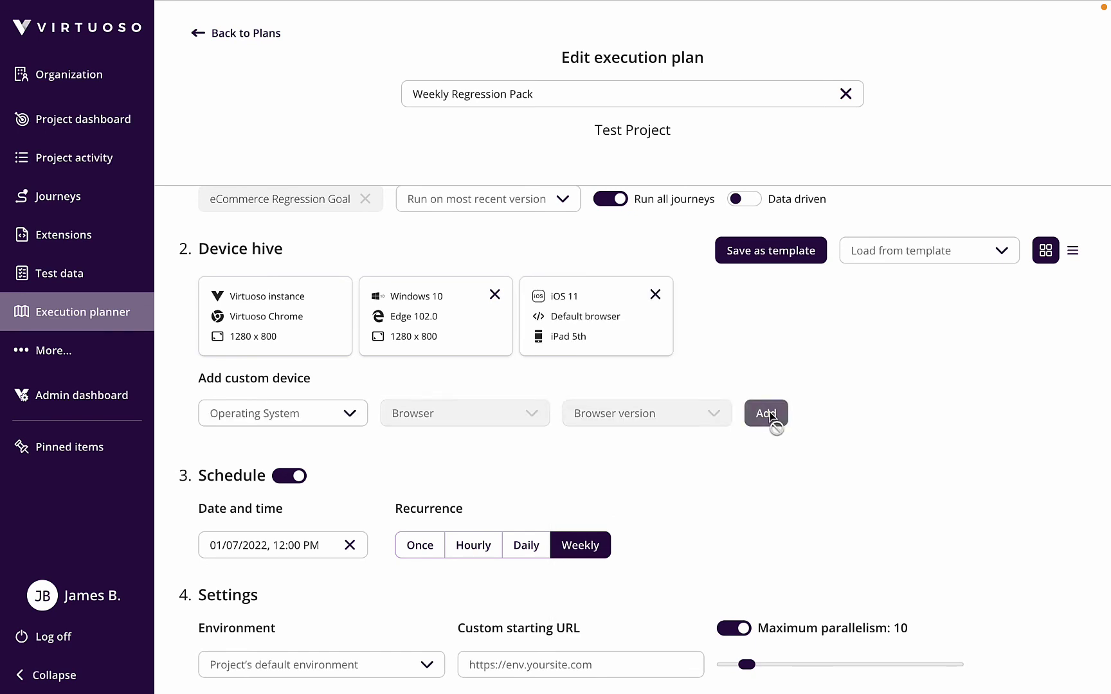
Add a macOS Catalina Firefox 101.0 device to the hive
click(334, 421)
click(328, 496)
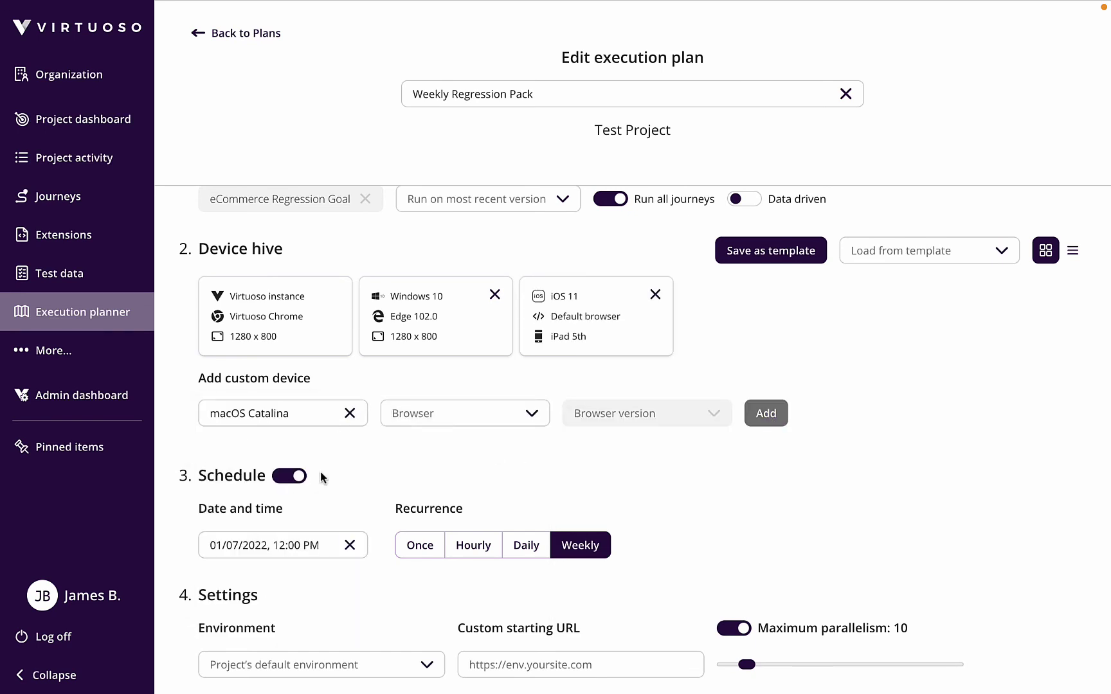
click(446, 411)
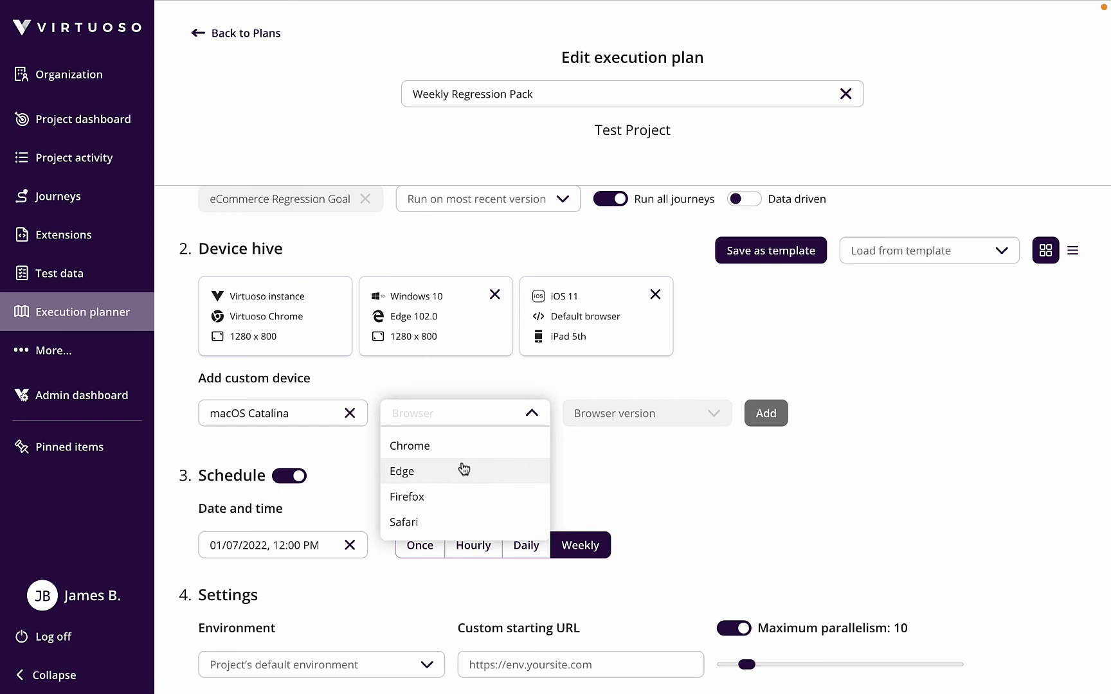
click(451, 496)
click(614, 418)
click(620, 444)
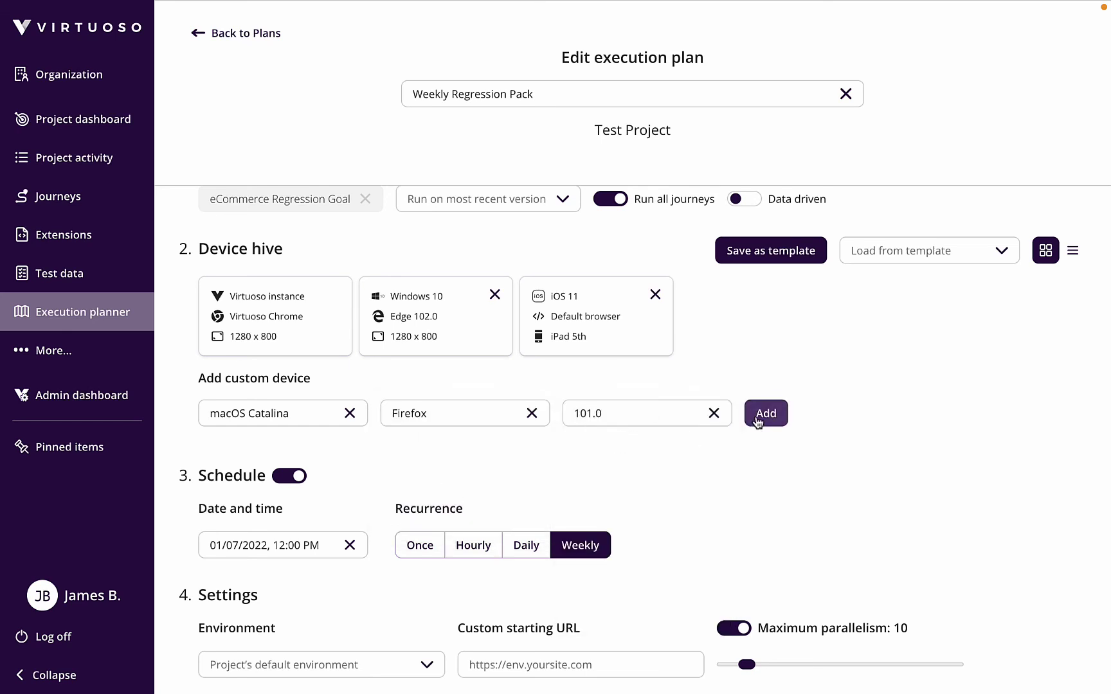
click(757, 419)
scroll(816, 486, up, 1)
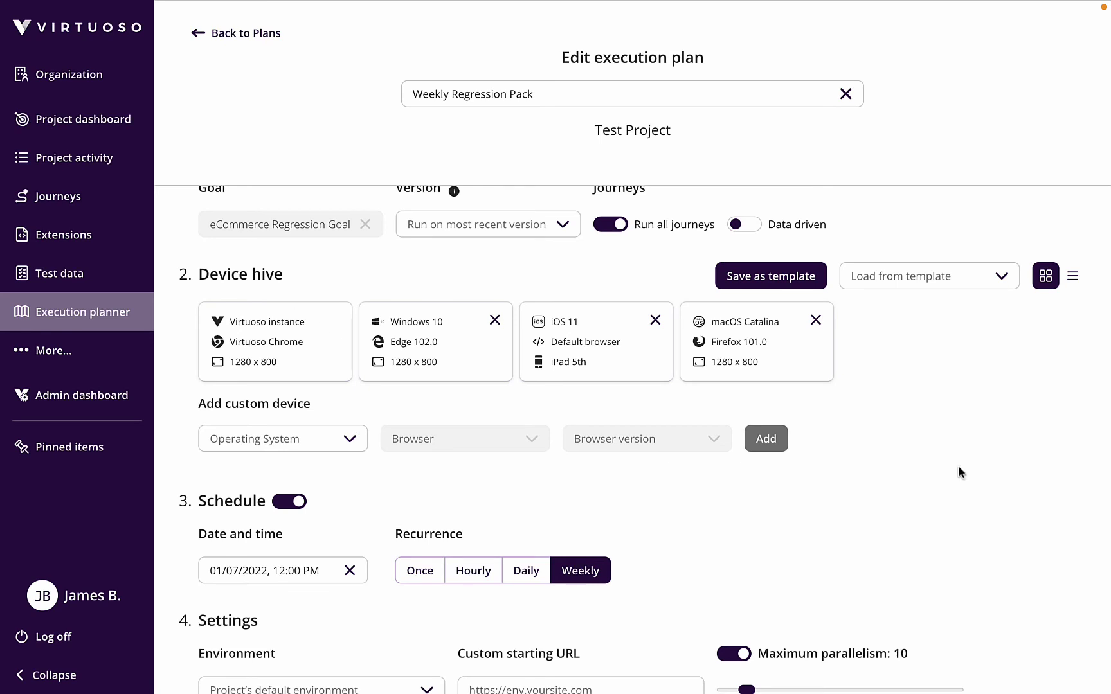
scroll(853, 437, down, 3)
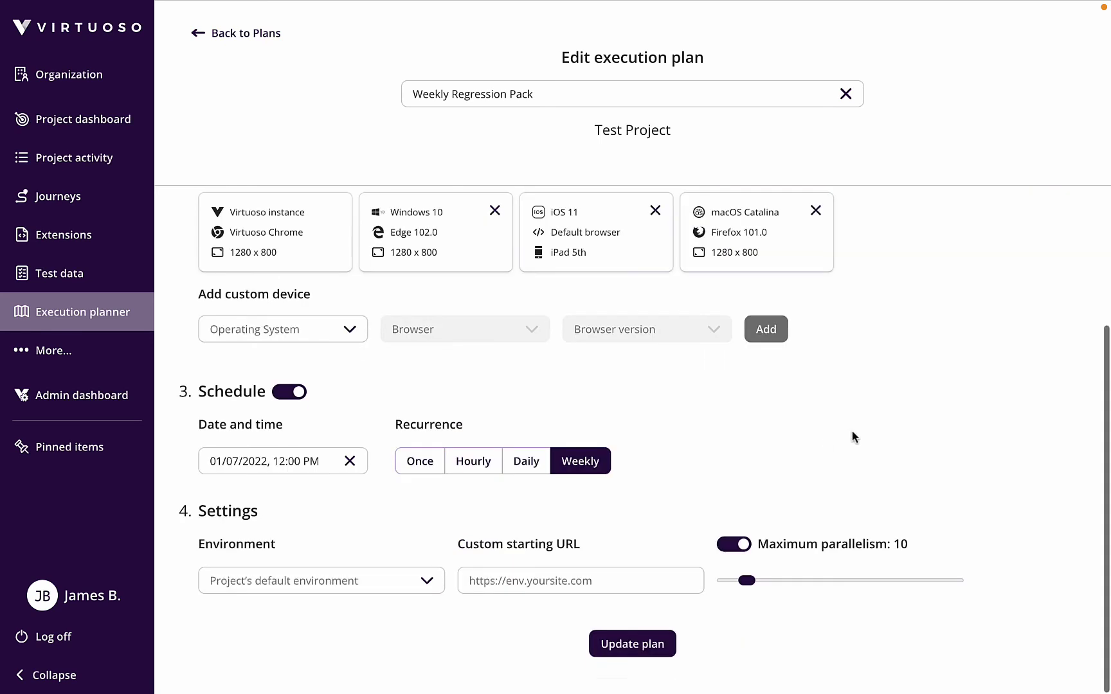
Save the Weekly Regression Pack plan with Update plan so its 8 journeys launch
click(623, 642)
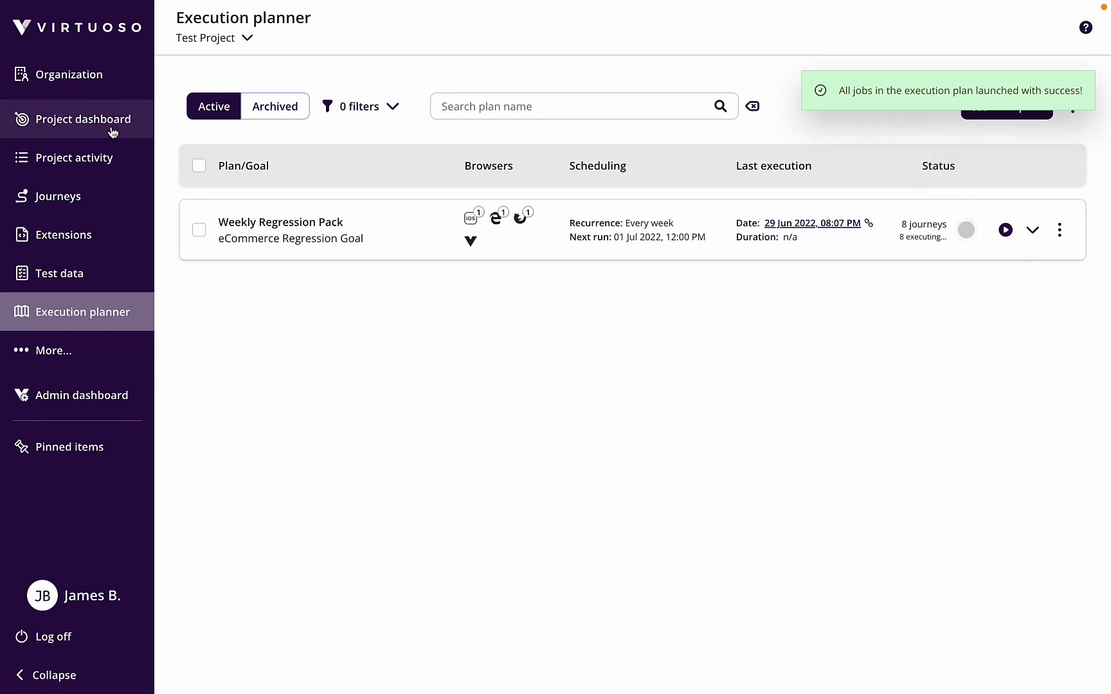
Go to Project activity to find the in-progress Weekly Regression Pack jobs
click(86, 158)
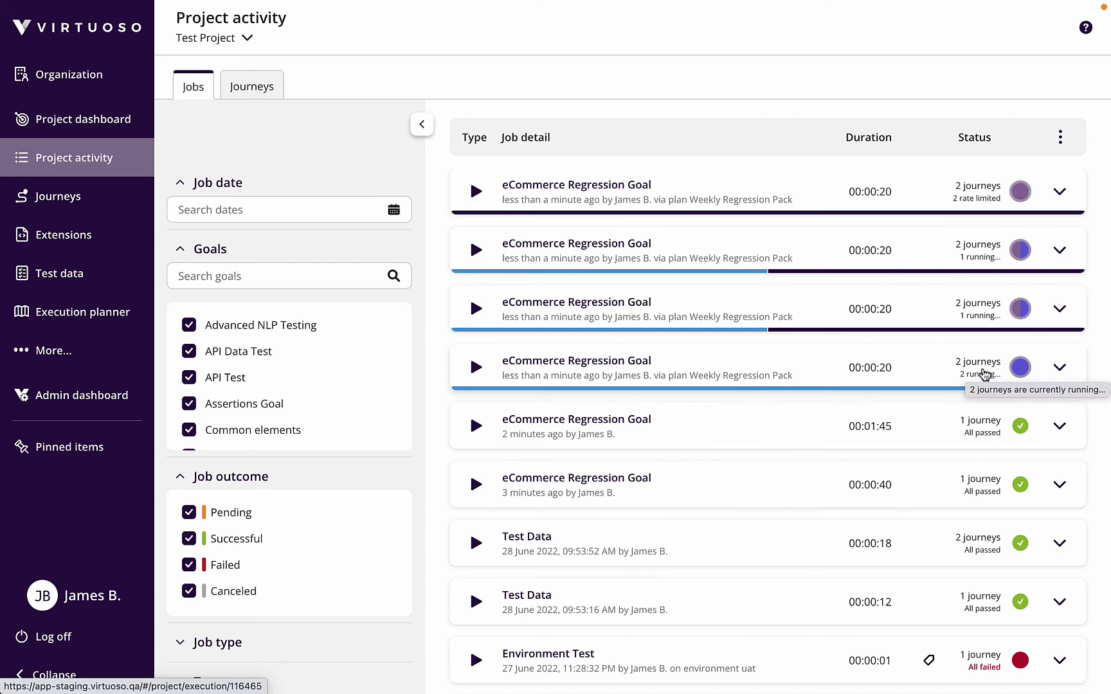
Open the running Weekly Regression Pack job and view Rocketshop Test's results on iPad 5th
click(913, 367)
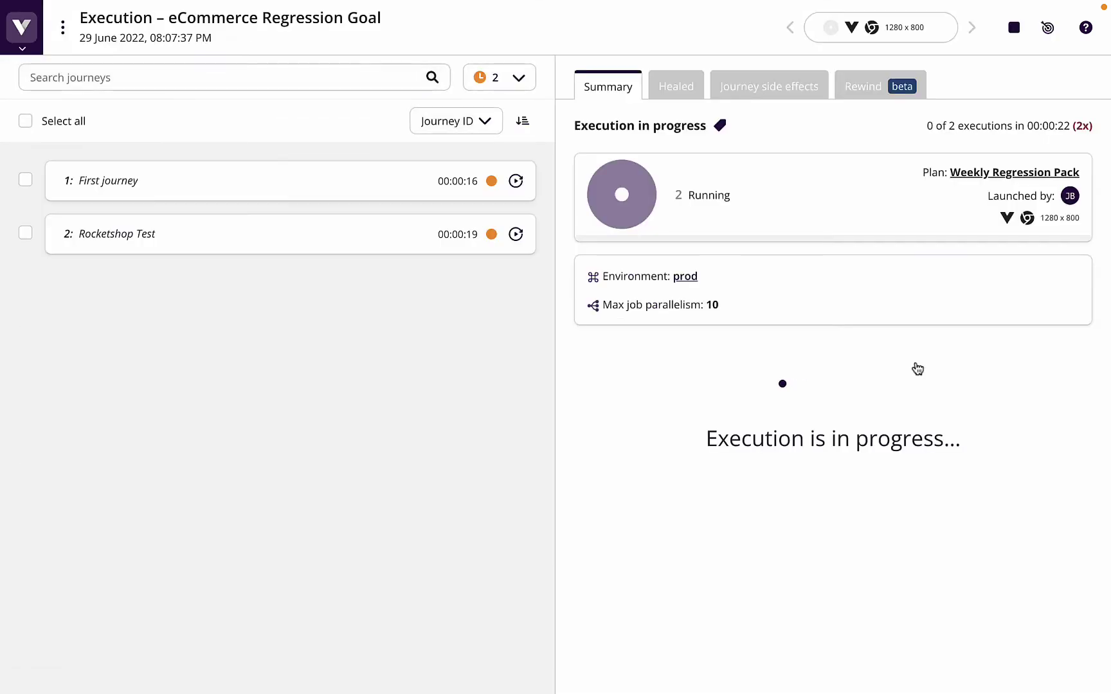
click(836, 28)
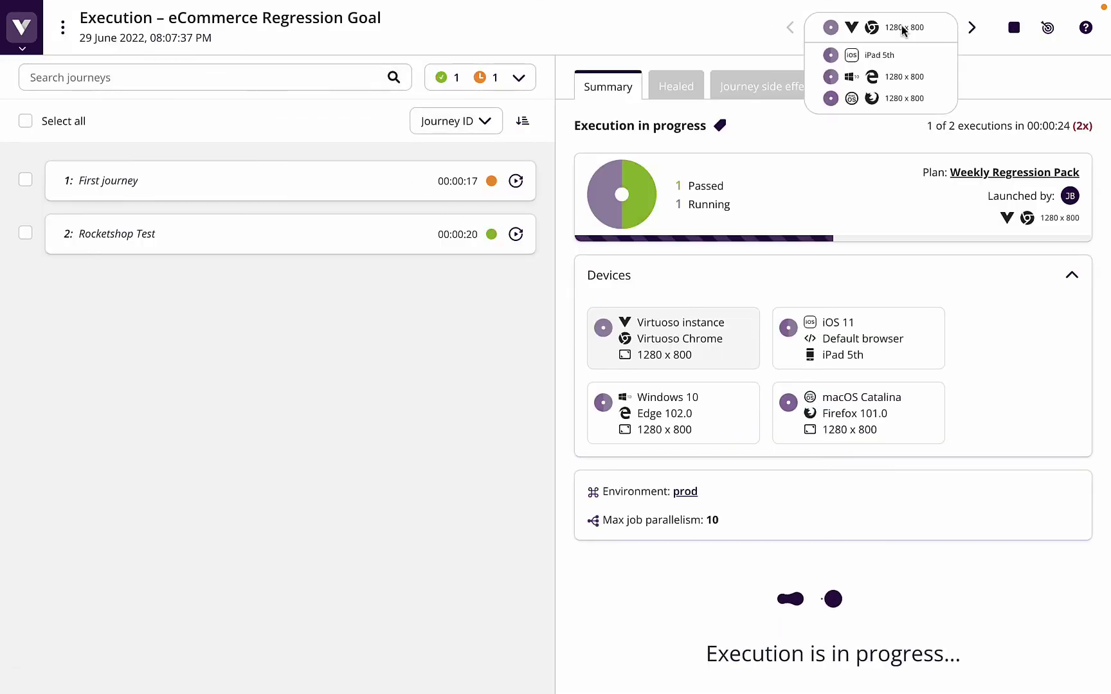
click(880, 55)
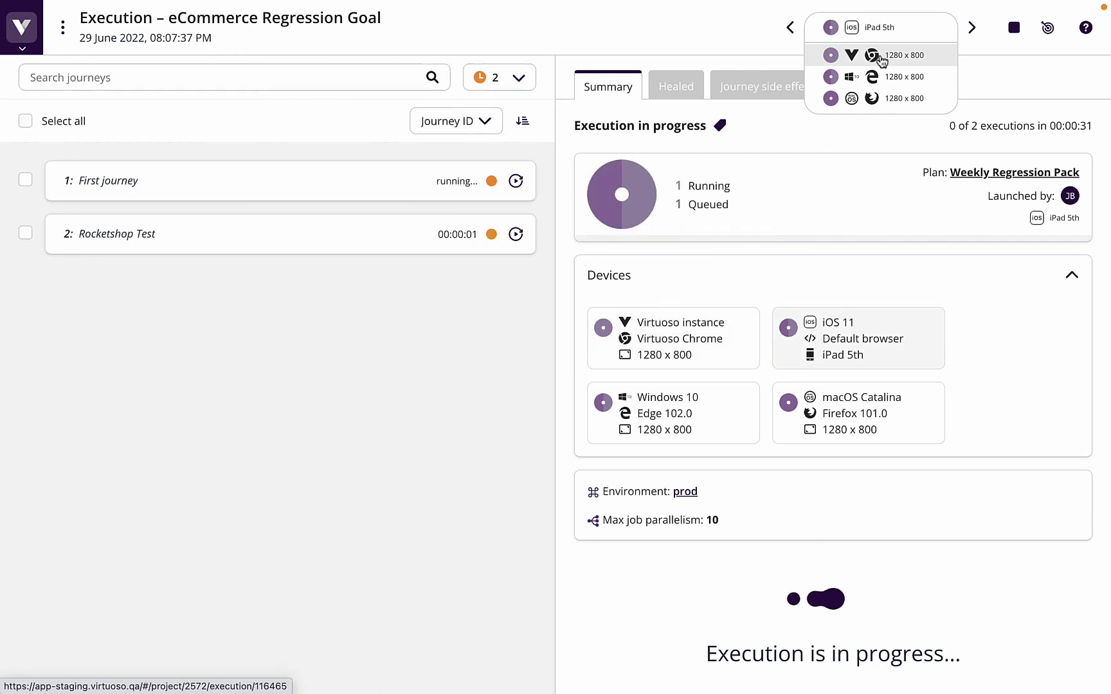
click(399, 239)
Compare the Navigate step screenshot on Windows 10 Edge, macOS Catalina Firefox, iPad 5th, then Chrome 1280 x 800
click(326, 192)
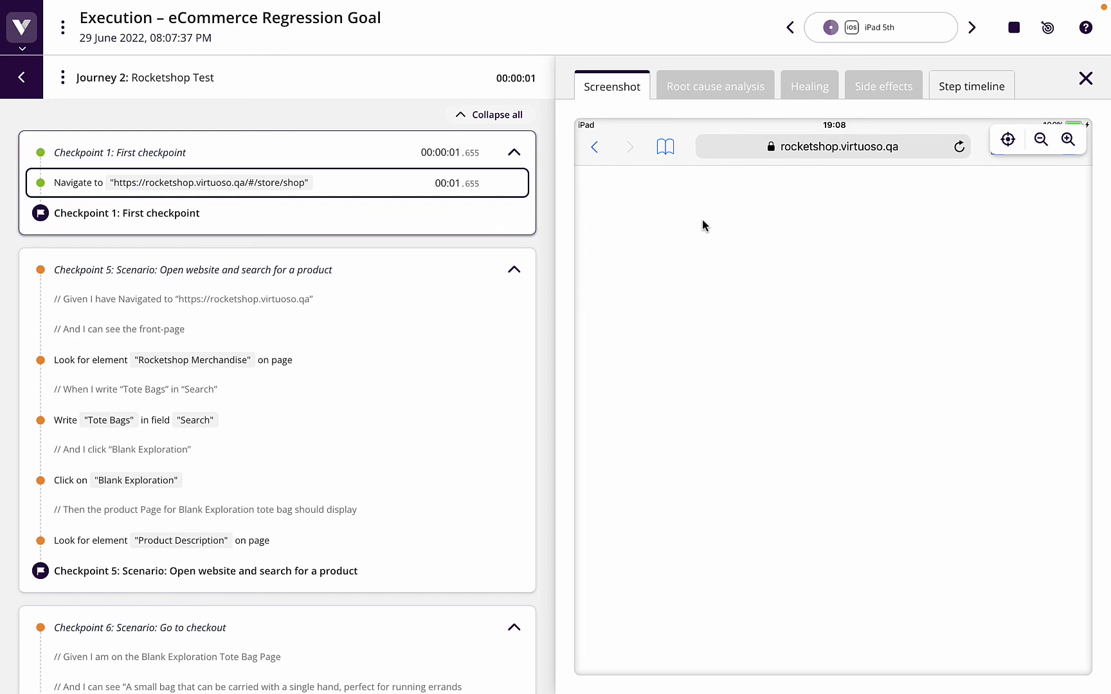
click(878, 27)
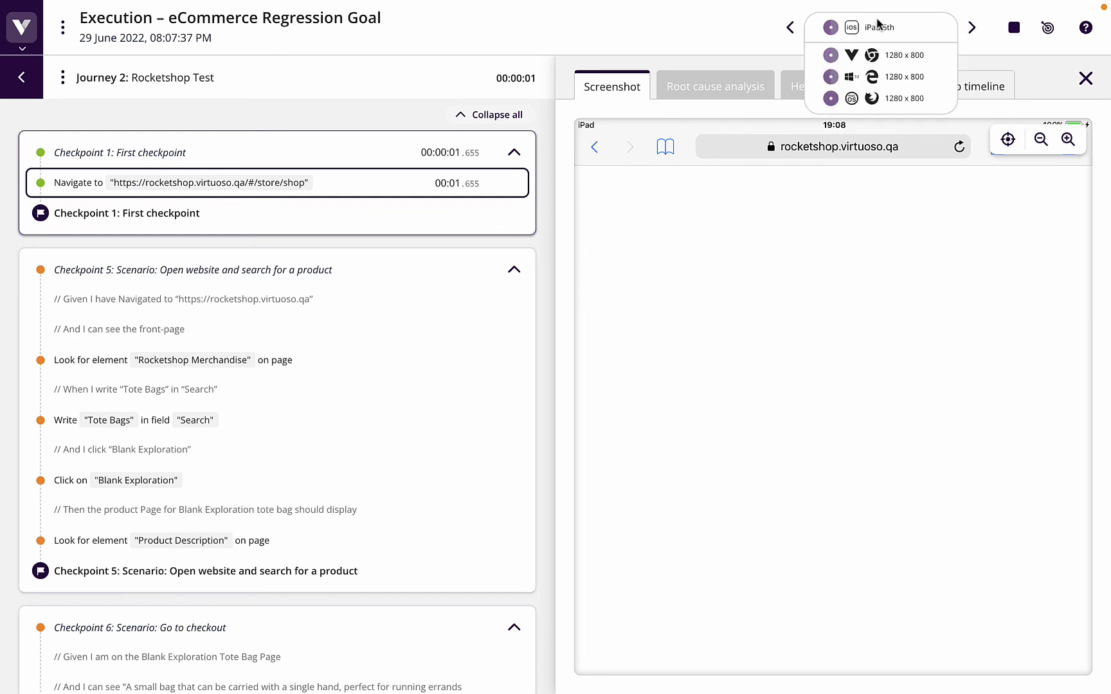
click(880, 77)
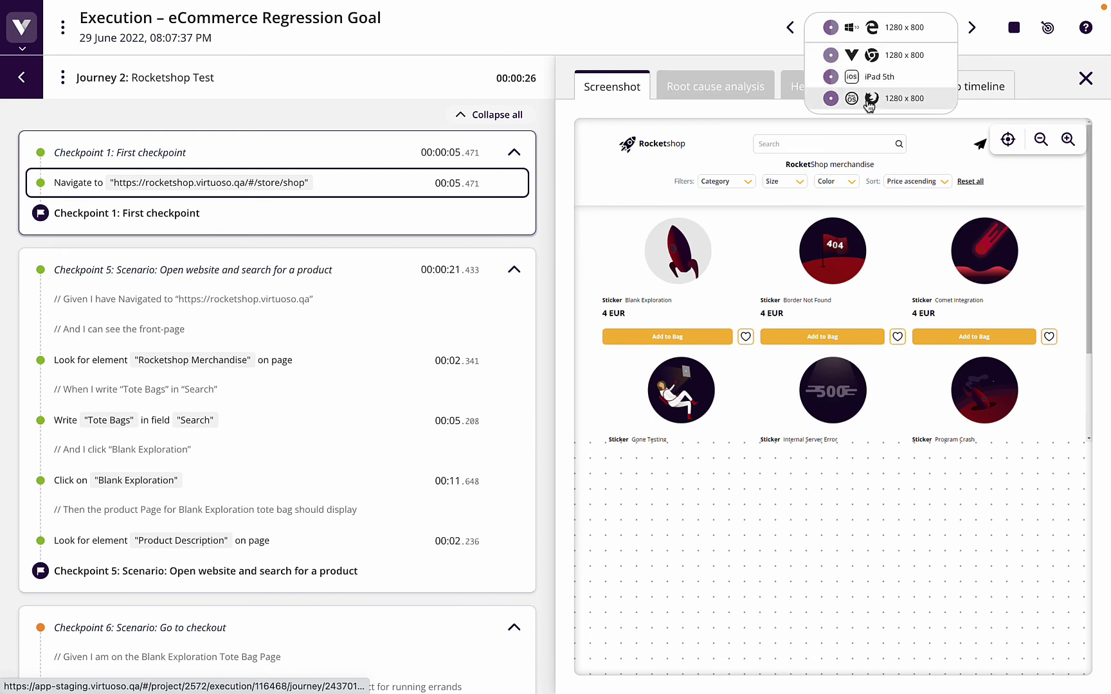
click(869, 101)
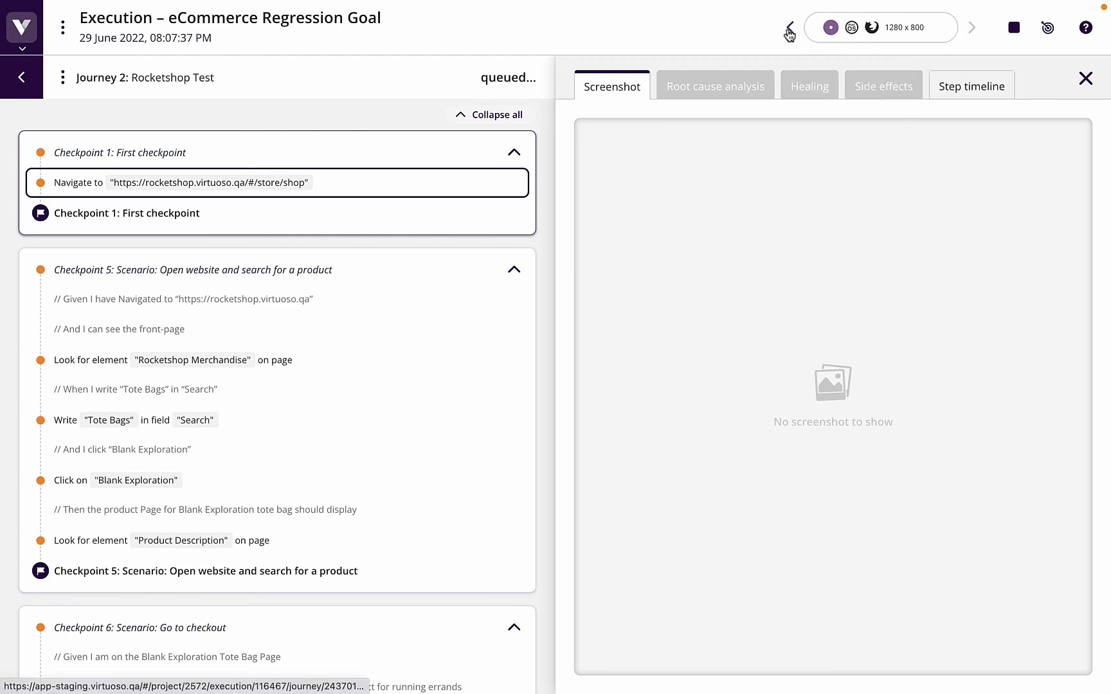
click(790, 28)
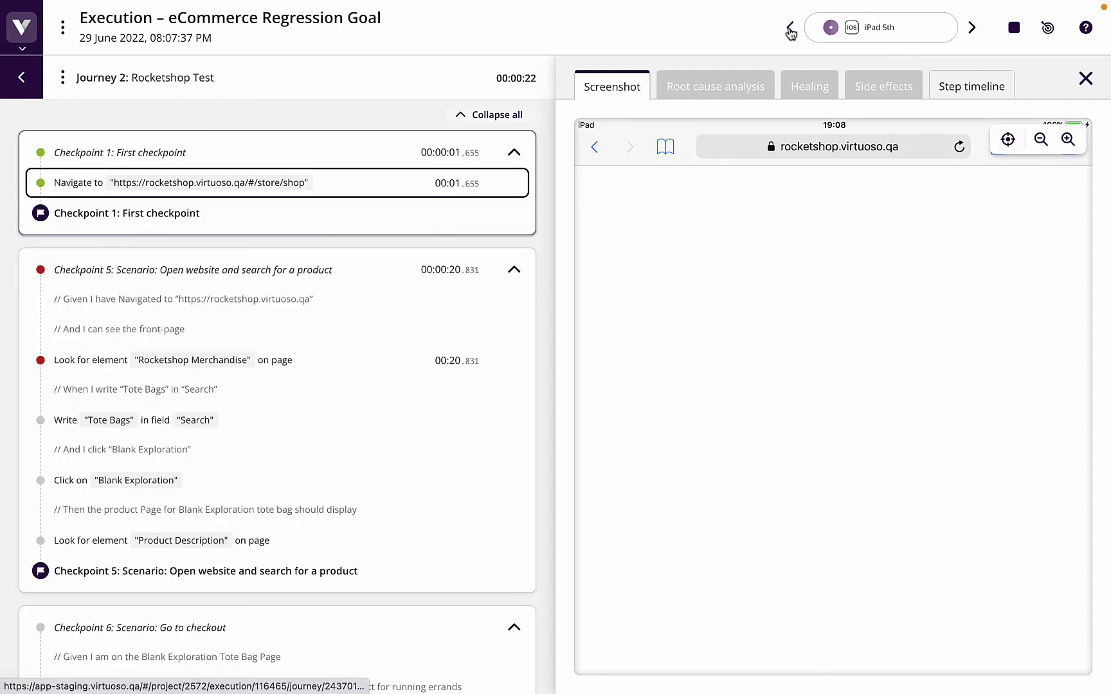
click(790, 29)
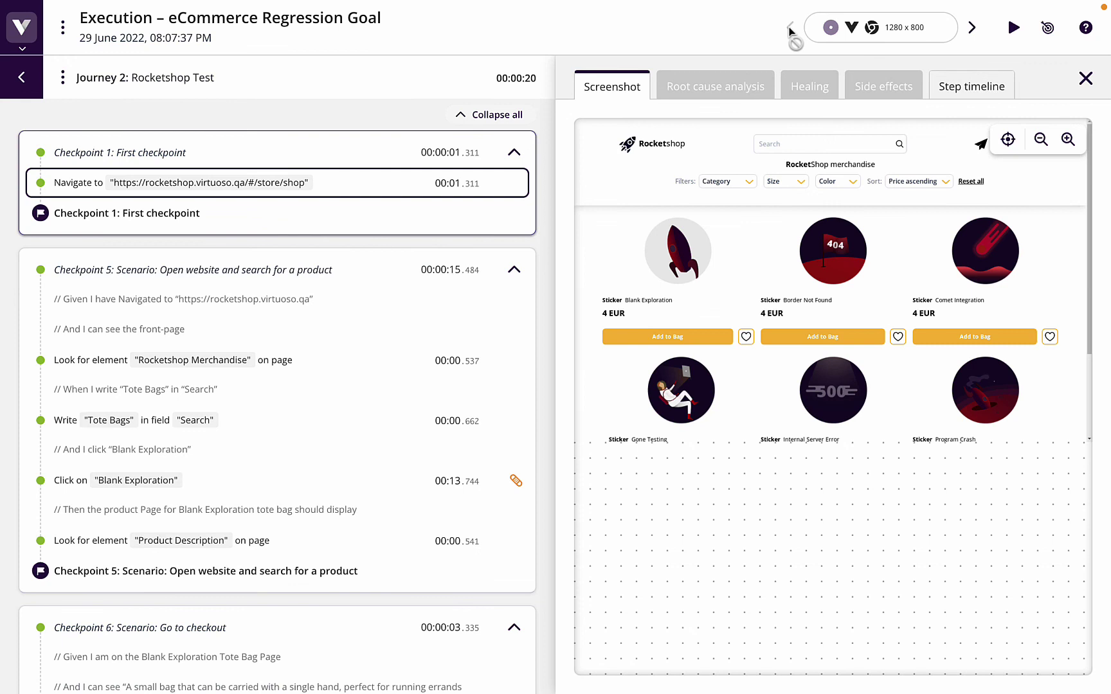